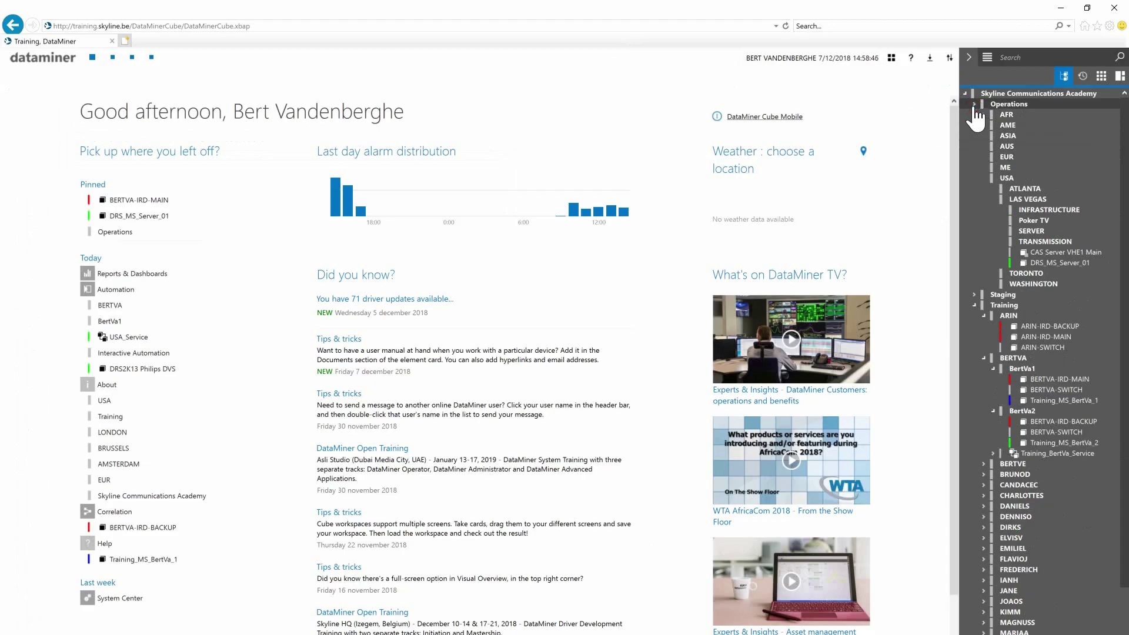
Step: Collapse the Operations and ARIN views in the tree and open the Training_BertVa_Service service card
click(845, 100)
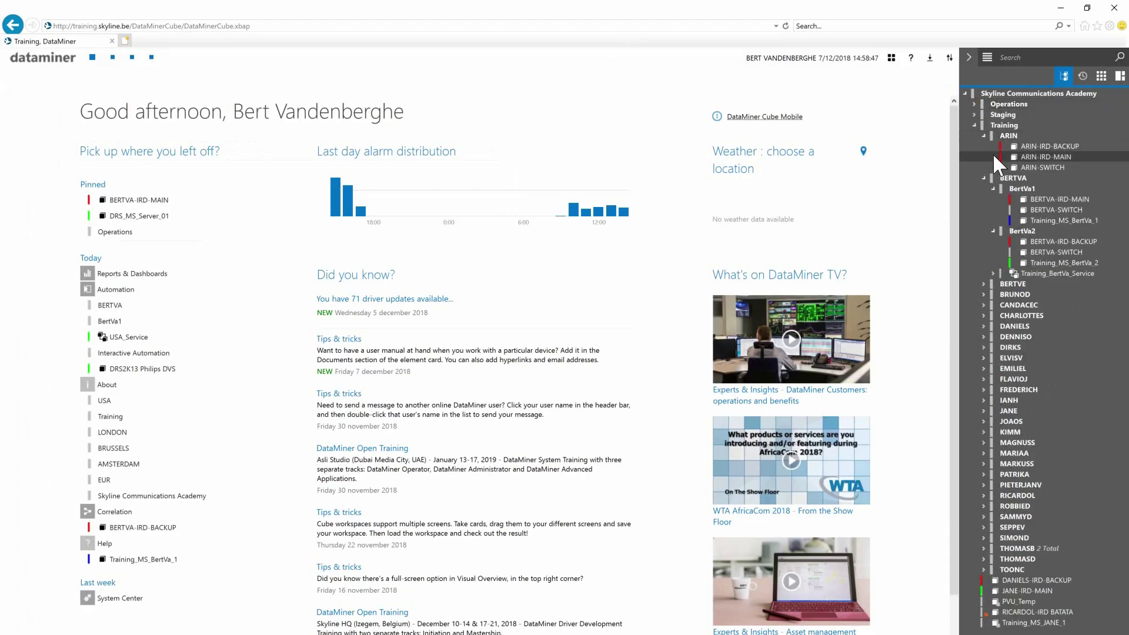
click(984, 136)
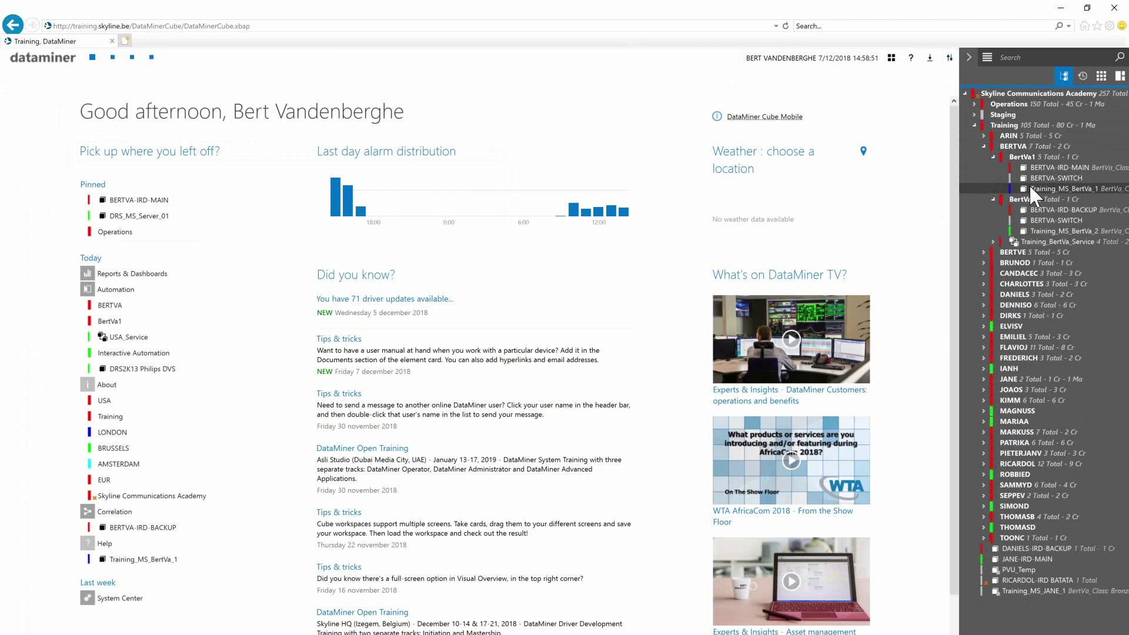
click(1043, 236)
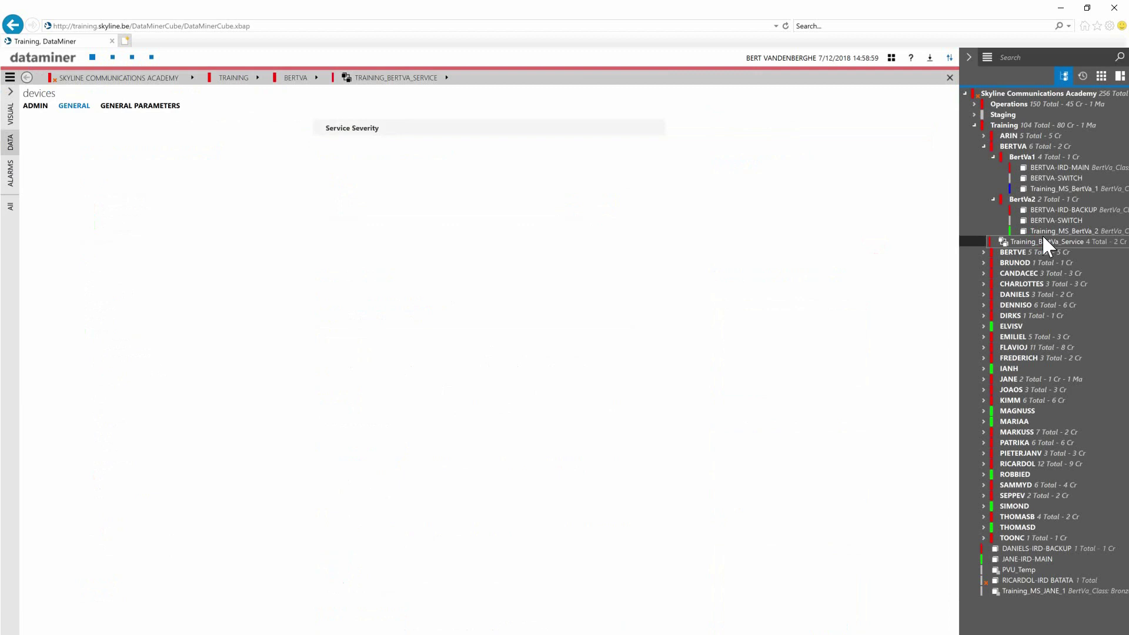
Step: Among the service's devices, set the Right Test Level on BERTVA-IRD-MAIN's Audio page to -18 dB
click(88, 95)
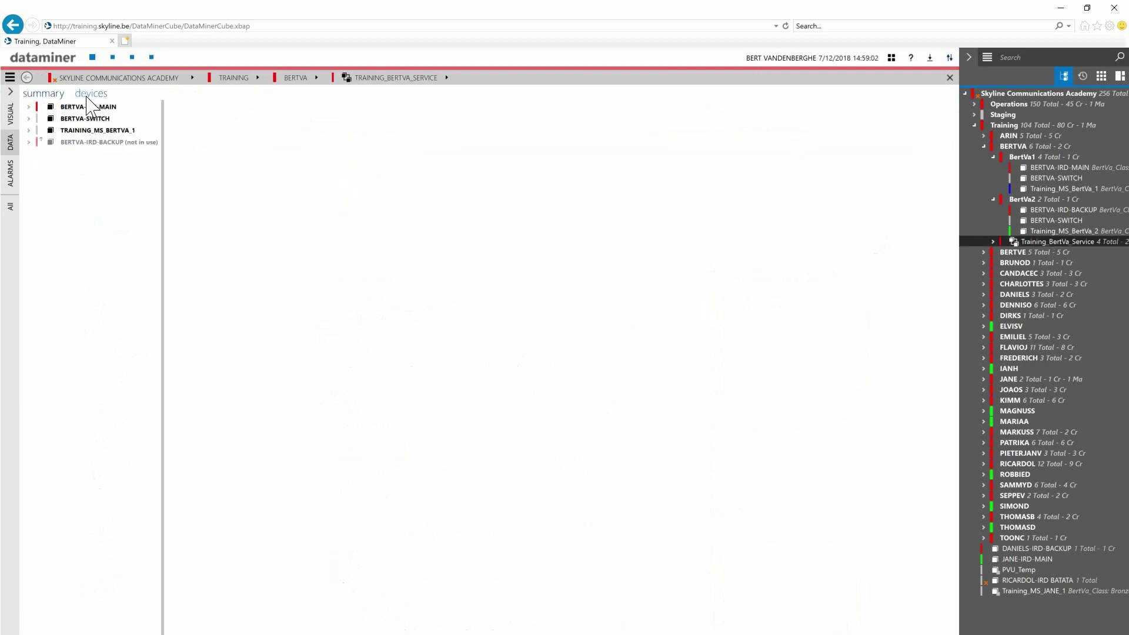
click(29, 107)
click(59, 118)
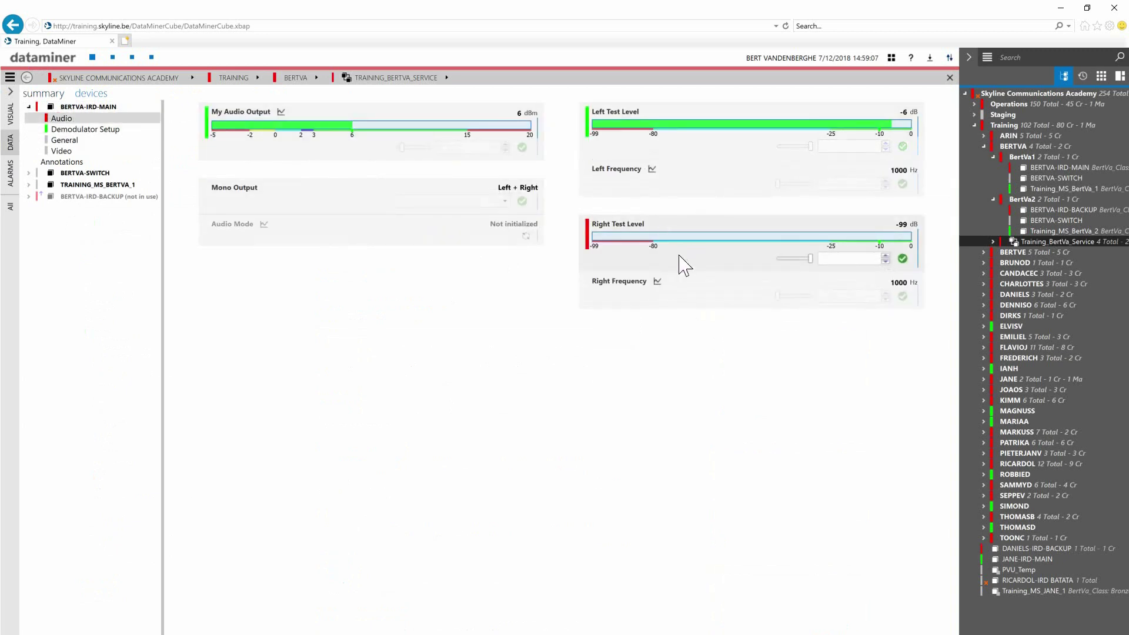
click(885, 260)
drag(780, 258, 807, 258)
click(902, 259)
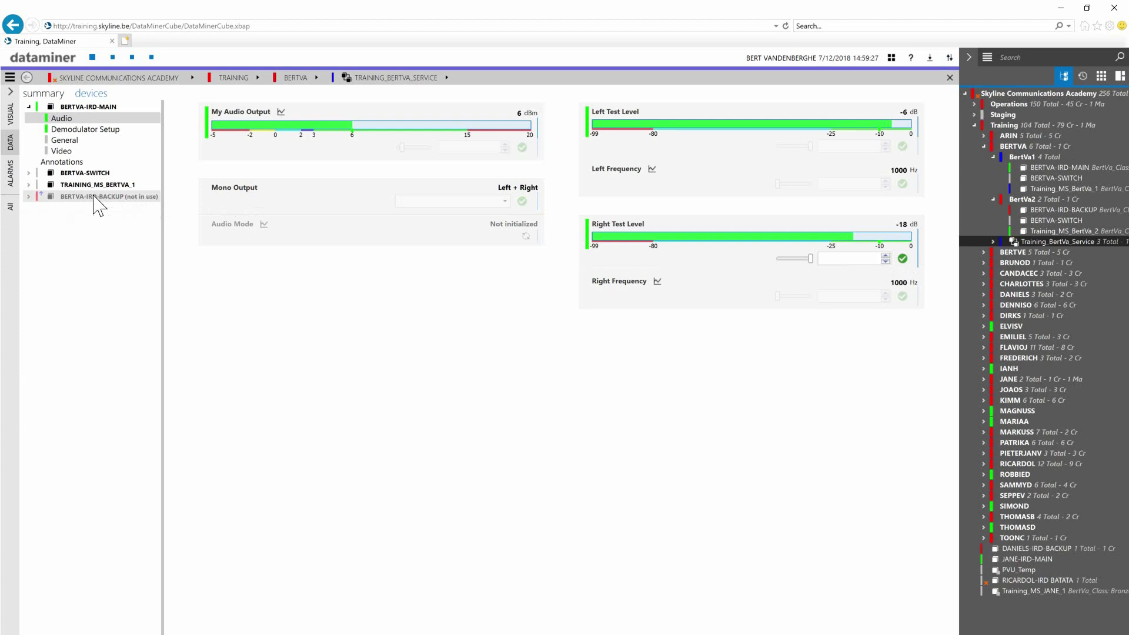
Step: Set the Right Test Level on BERTVA-IRD-BACKUP's Audio page to -12 dB and collapse that device
click(93, 196)
click(29, 197)
click(56, 208)
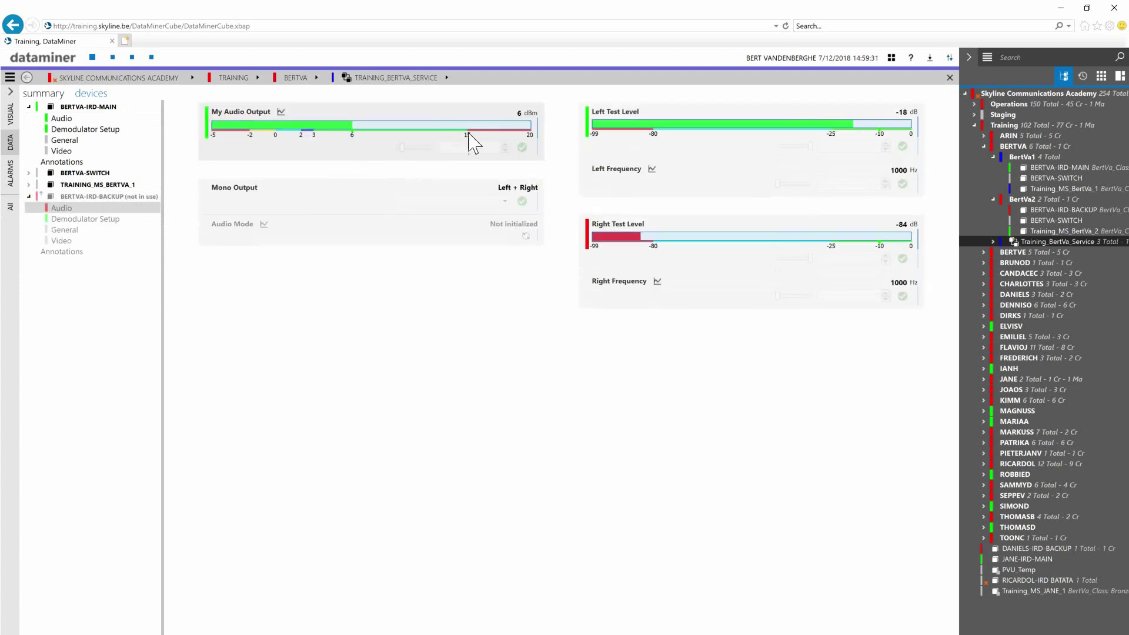
click(809, 258)
drag(809, 258, 805, 259)
click(902, 259)
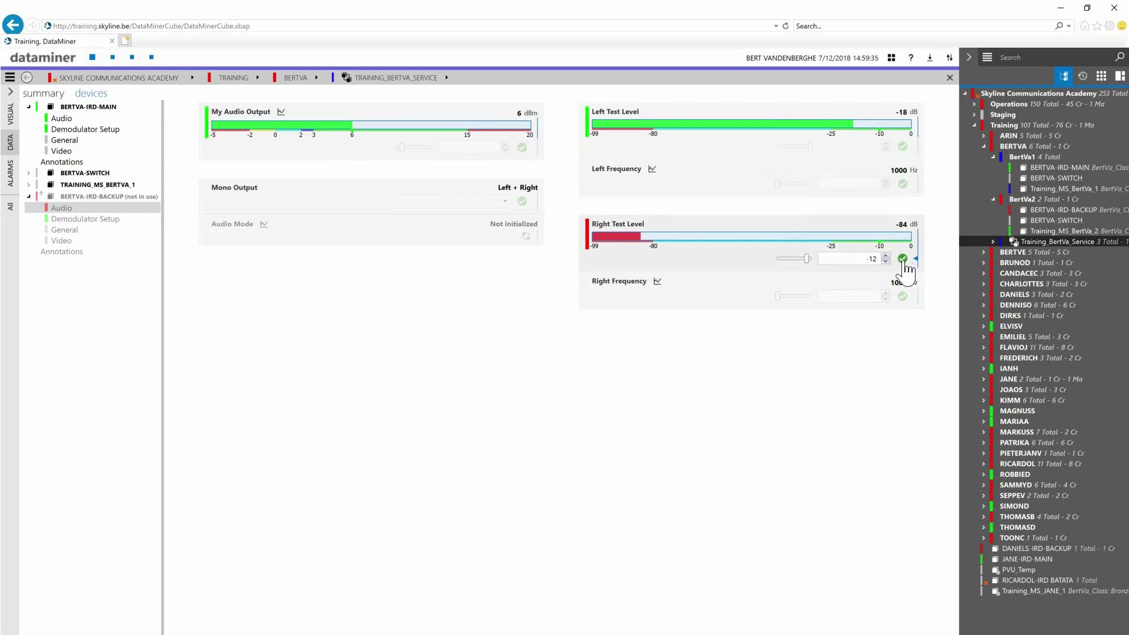
click(28, 196)
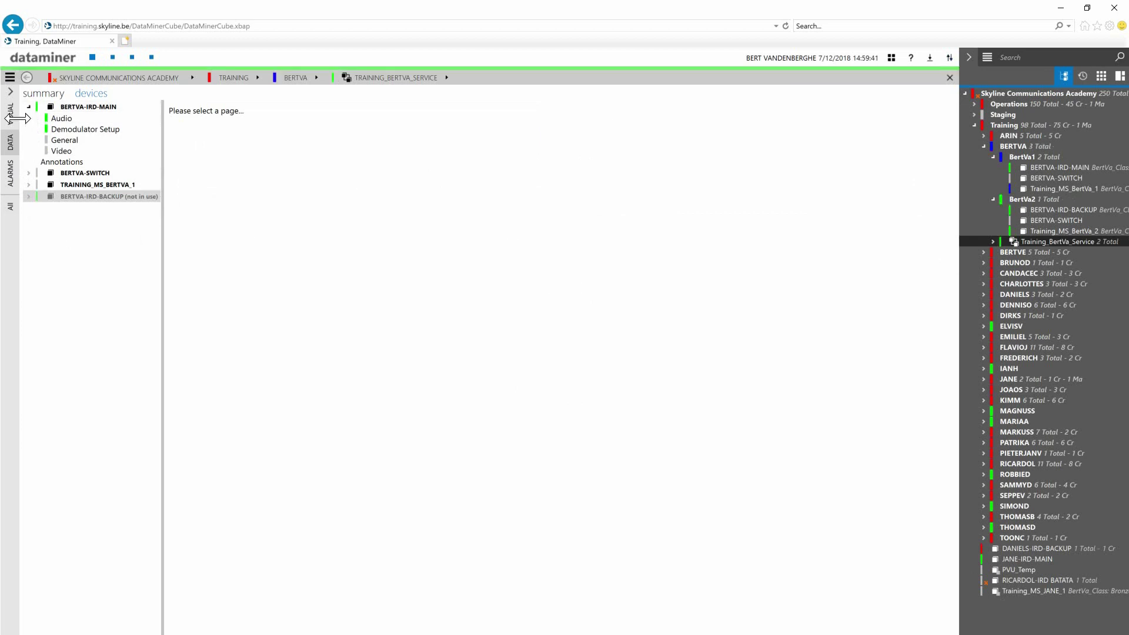
Step: Widen the tree sidebar and start a new SLA in the BERTVA view, named Training_BertVa_SLA
drag(1099, 188, 1035, 188)
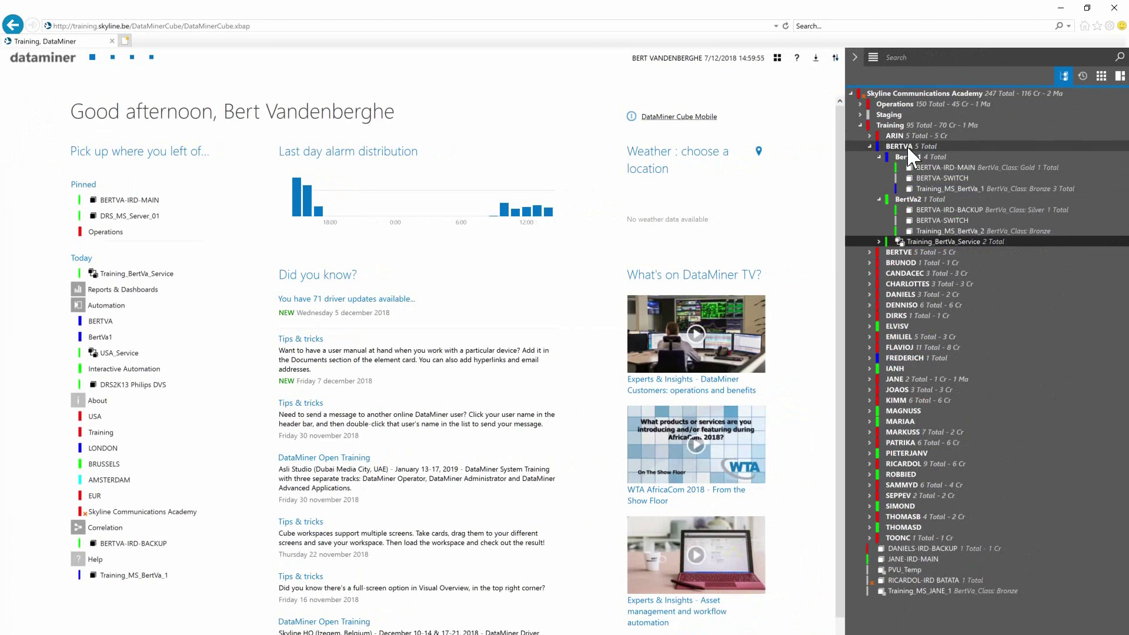
right_click(909, 153)
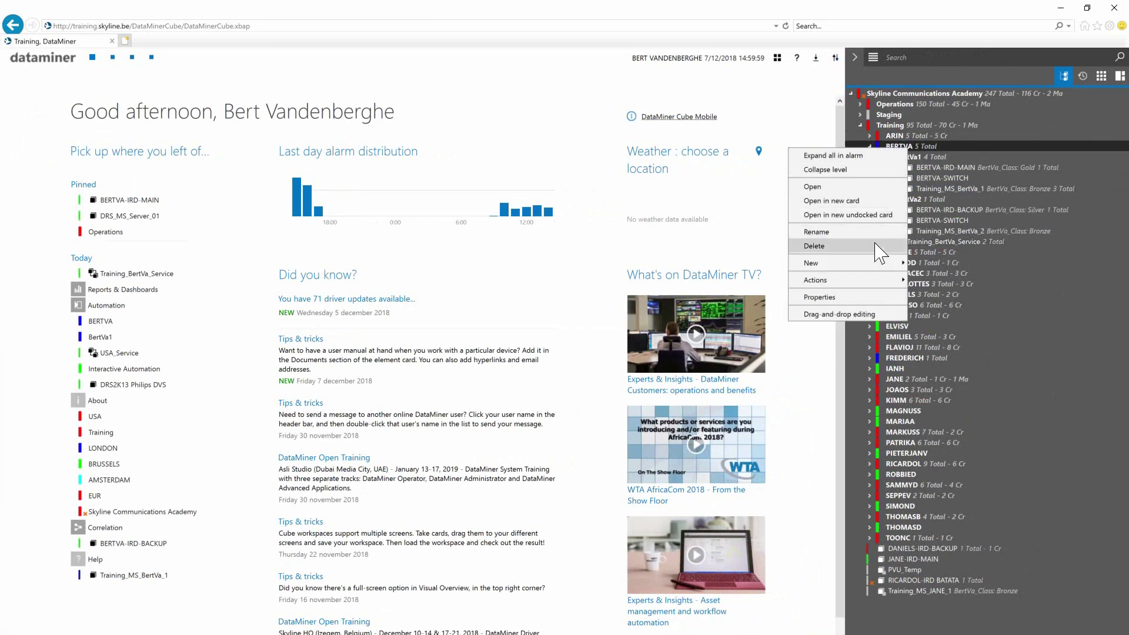
mouse_move(856, 266)
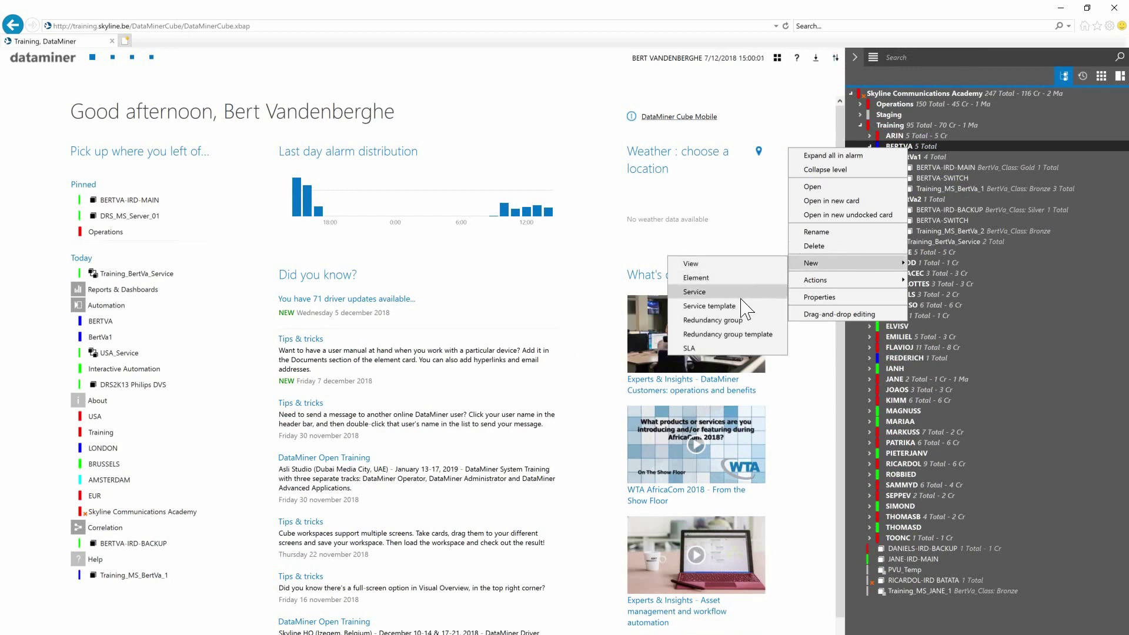
click(720, 349)
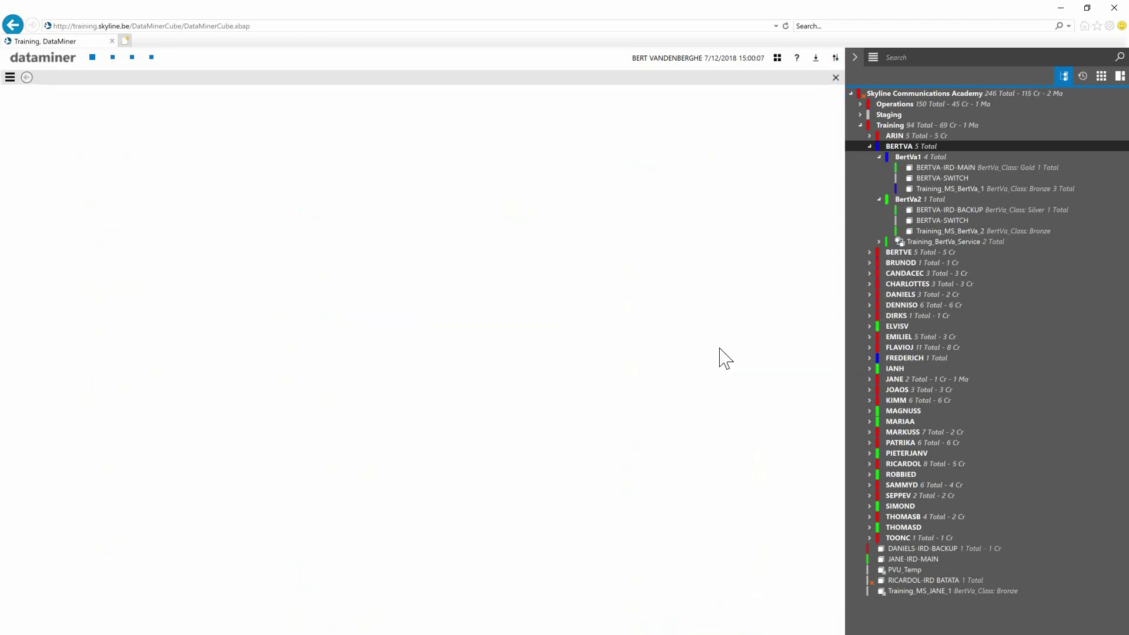
click(147, 125)
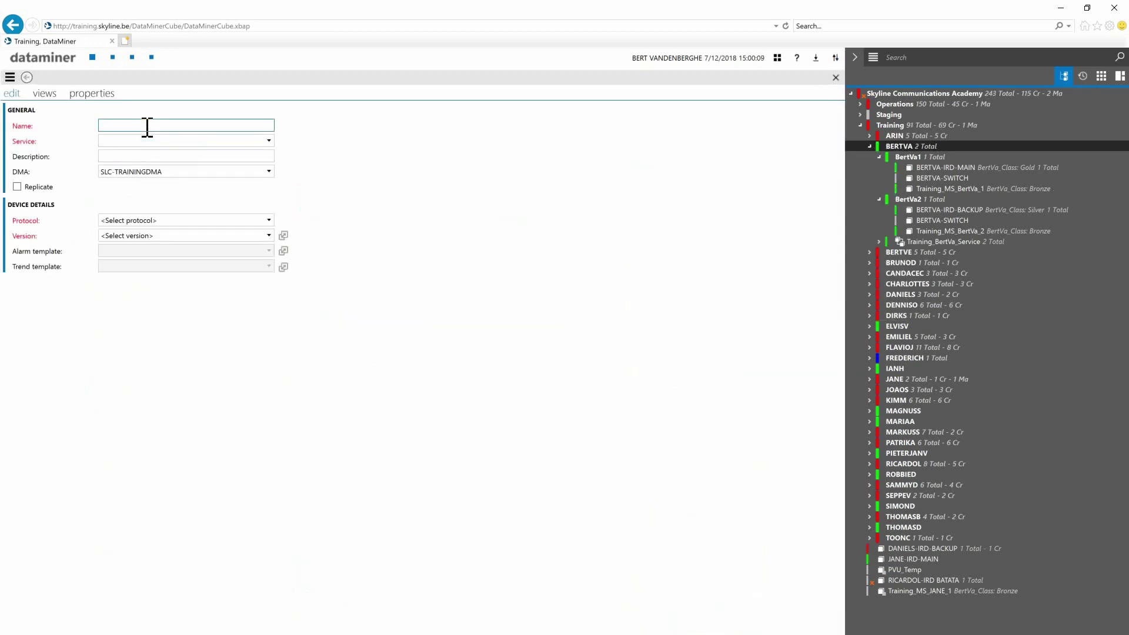
text(Training_BertVa_SLA)
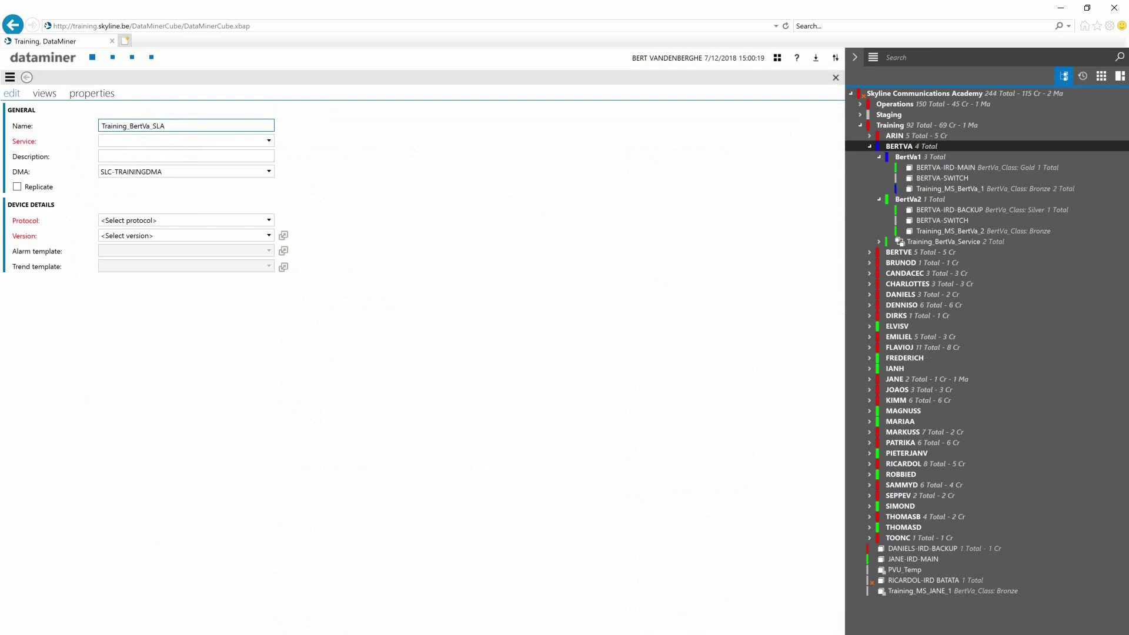
Step: Link the SLA to the service Training_BertVa_Service, filtering the services by "train"
click(128, 140)
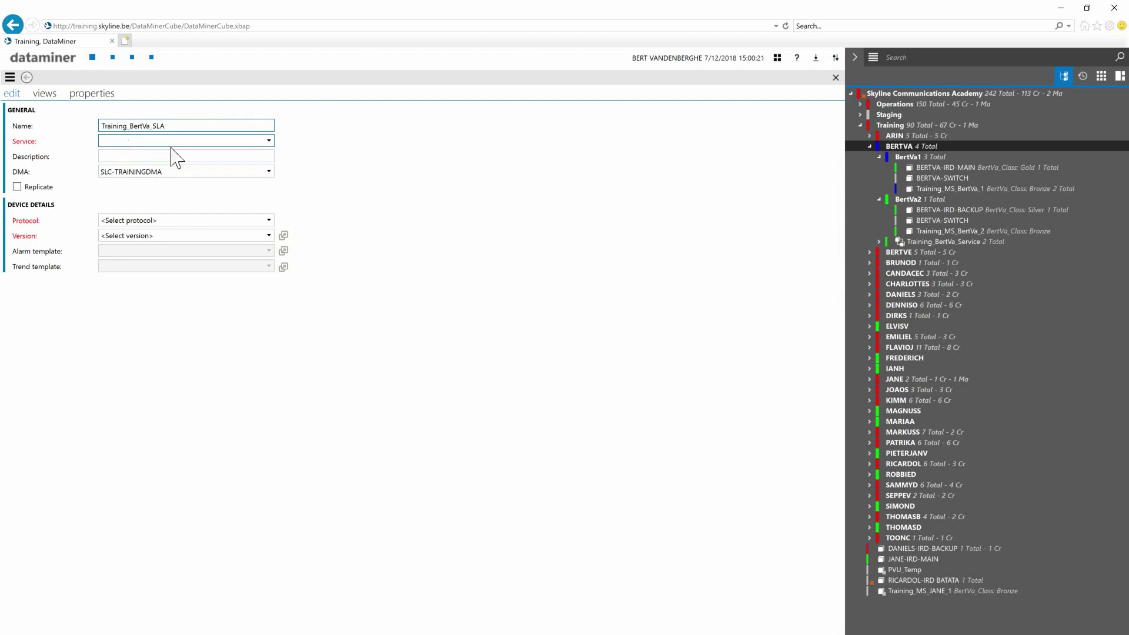
click(235, 142)
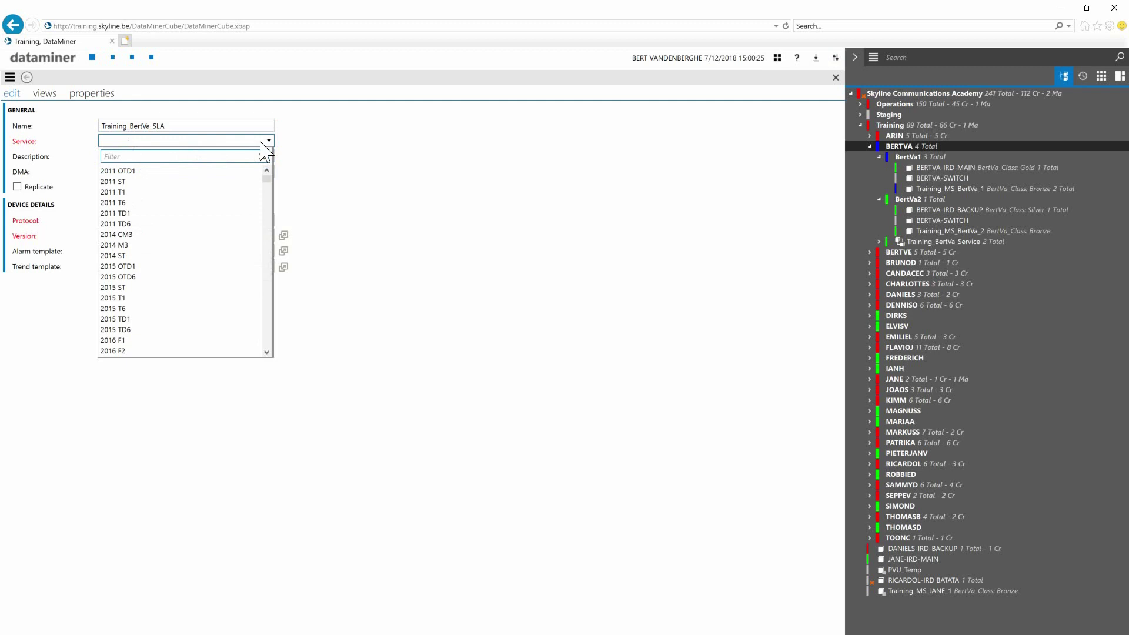
text(train)
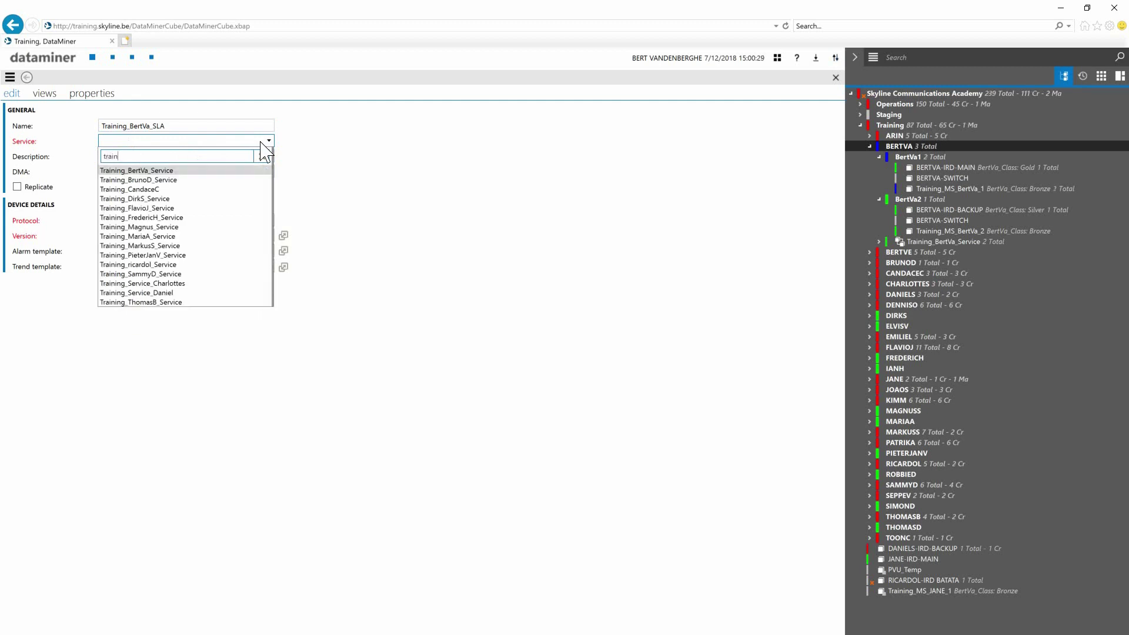
click(169, 171)
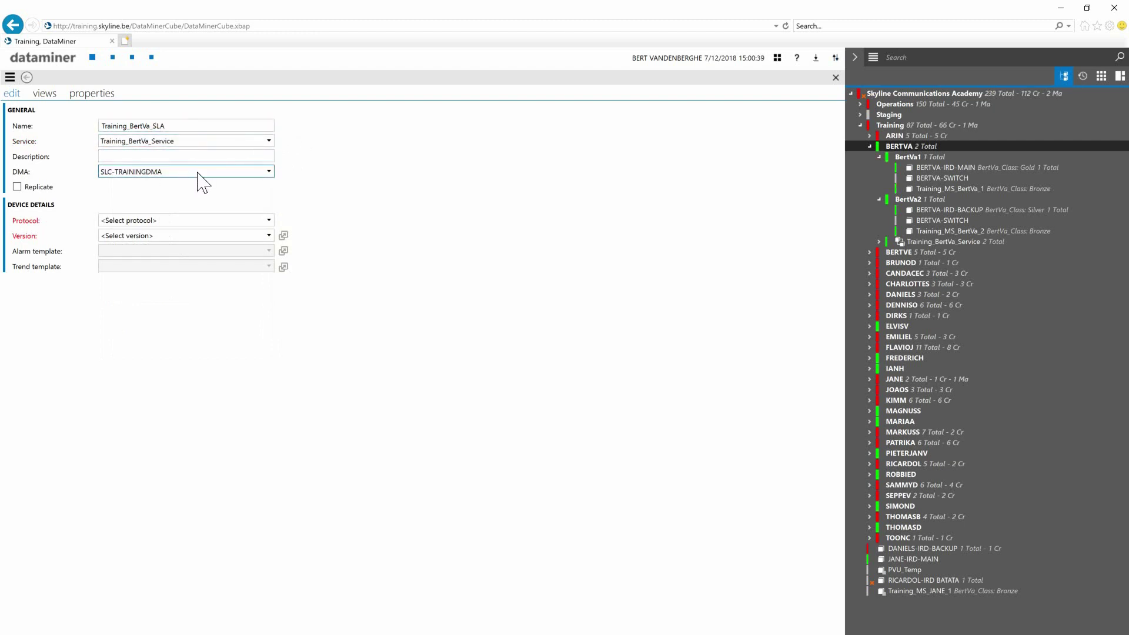
Step: Assign the SLA the protocol Skyline SLA Definition Basic, alarm template Standard and trend template NewTemplate
click(167, 220)
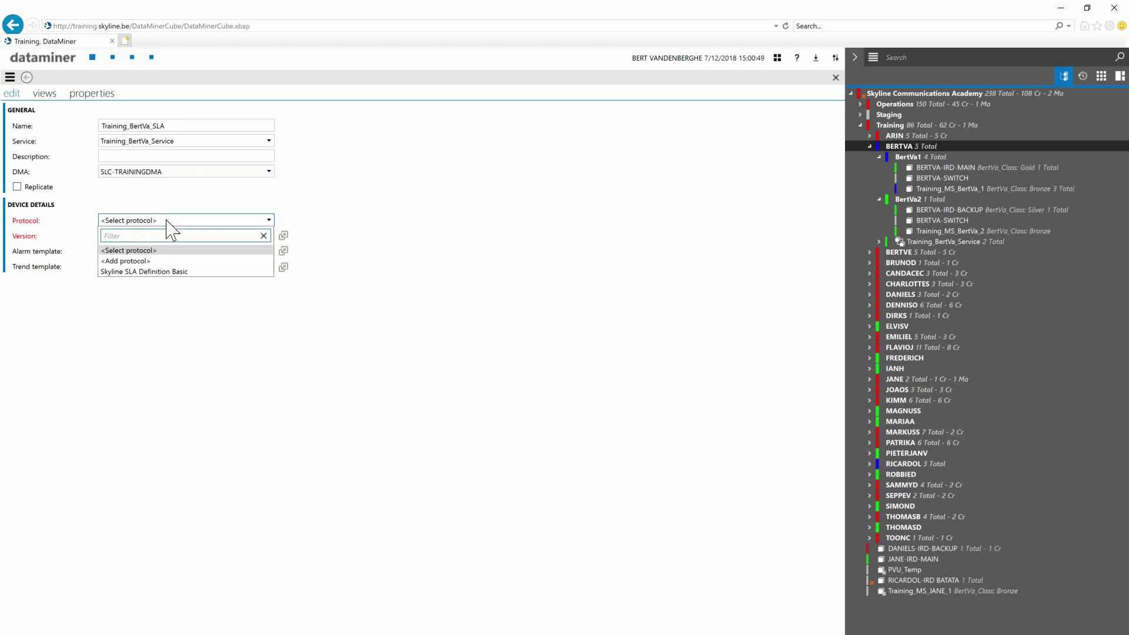
click(139, 272)
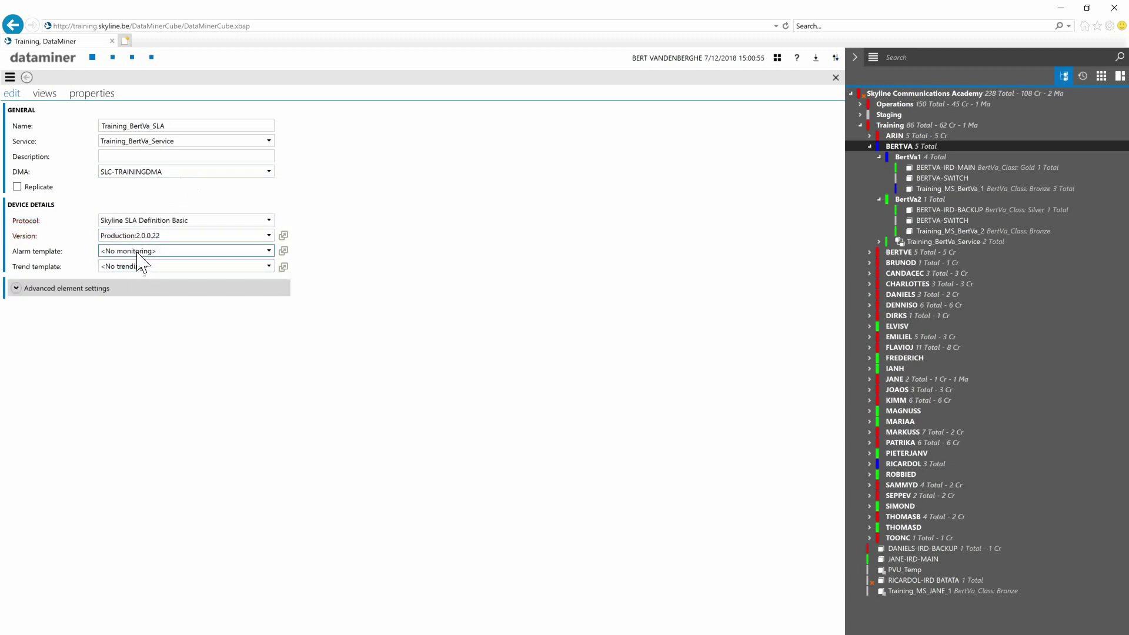
click(136, 251)
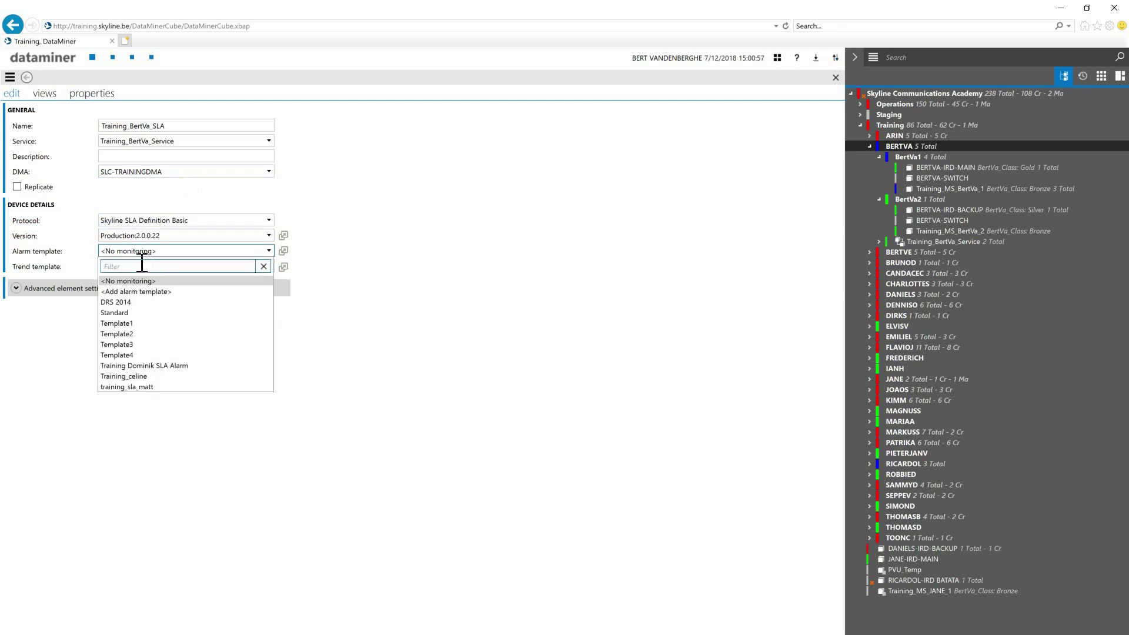
click(130, 313)
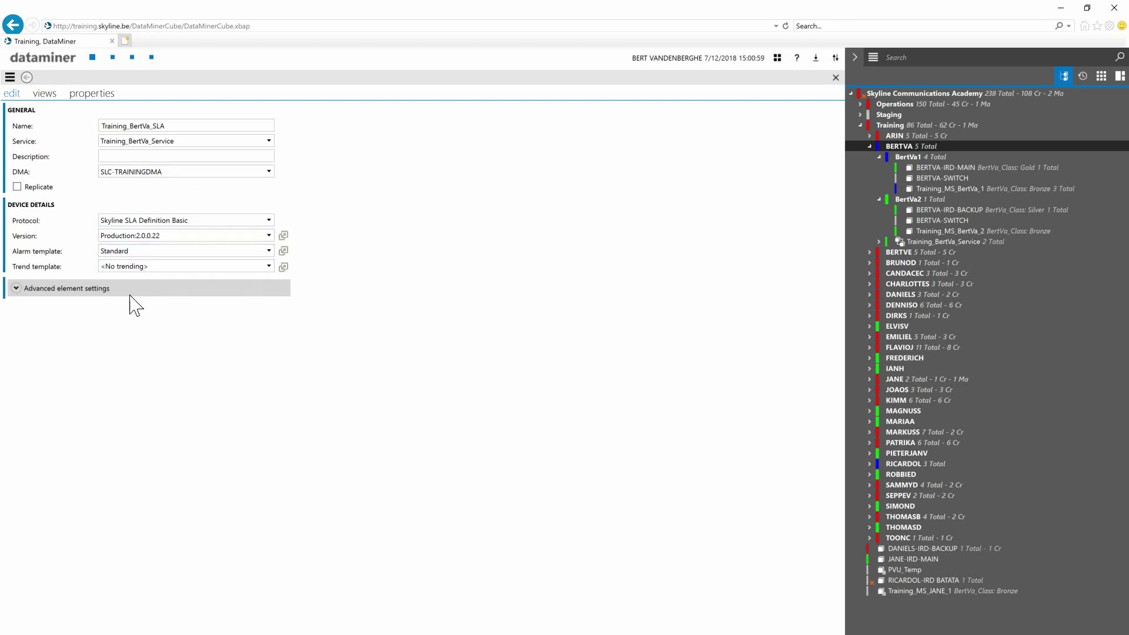
click(132, 268)
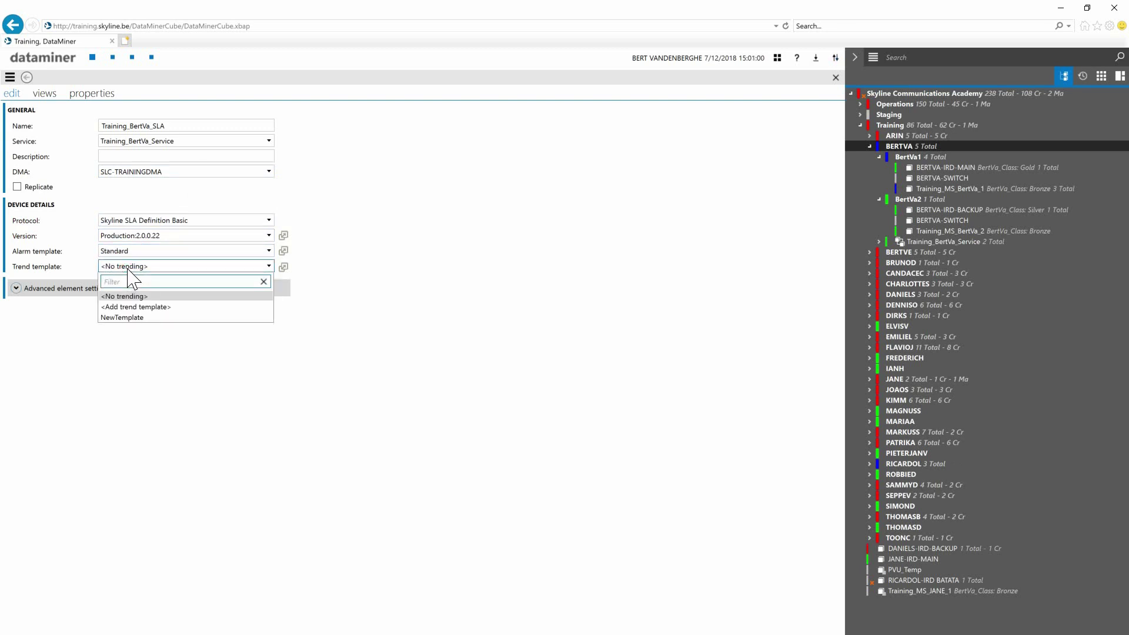
click(134, 318)
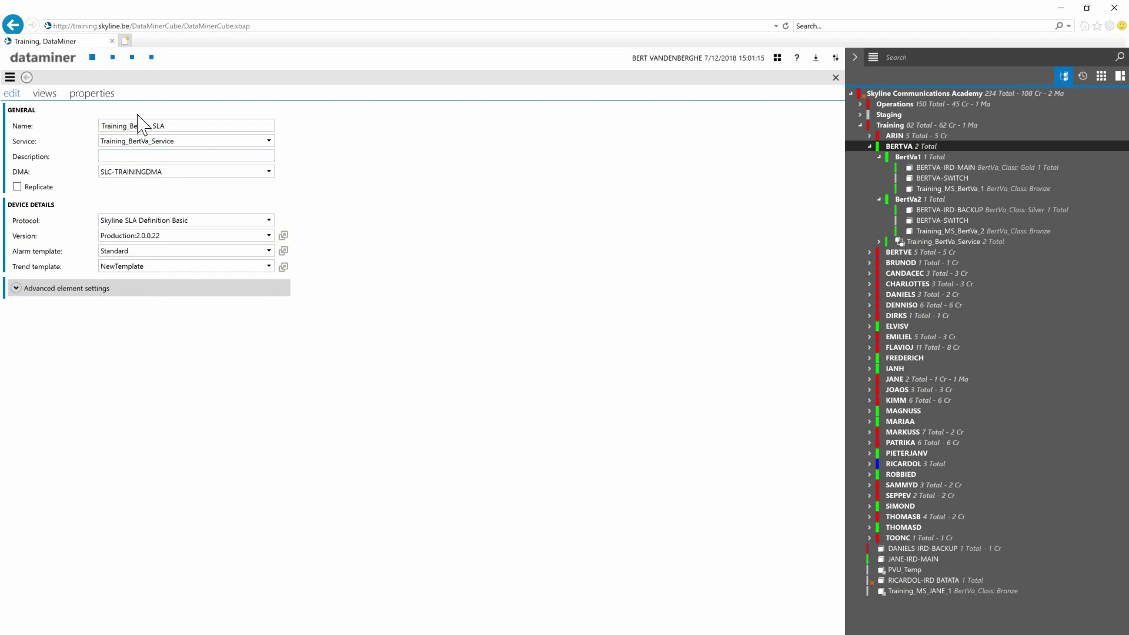
Step: Review the views and custom properties of the new SLA and create it
click(45, 95)
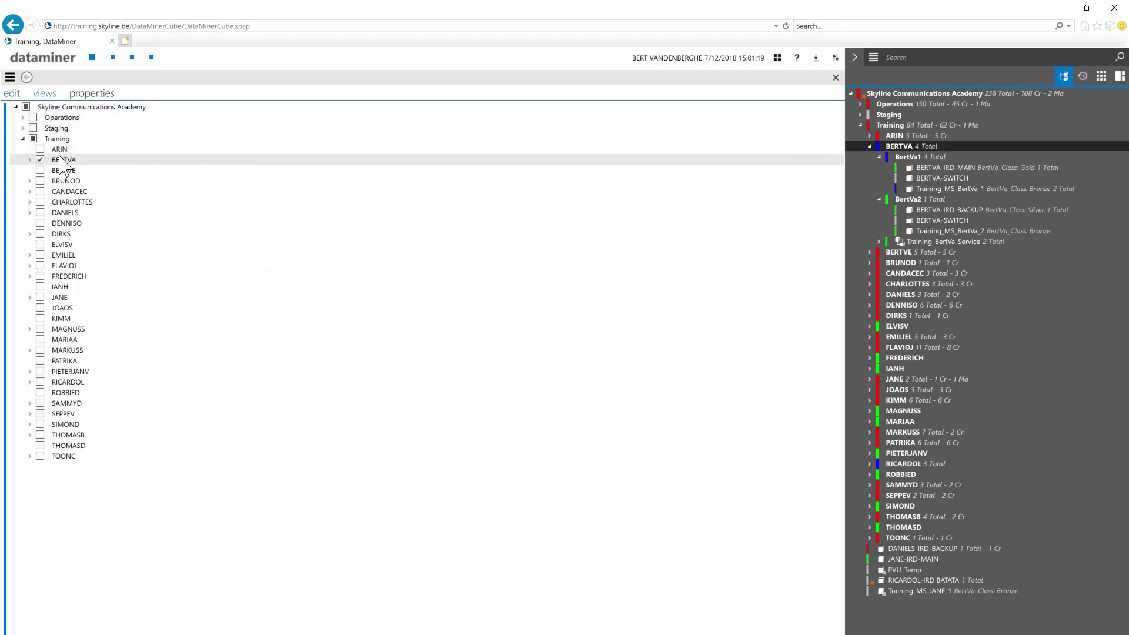
click(82, 96)
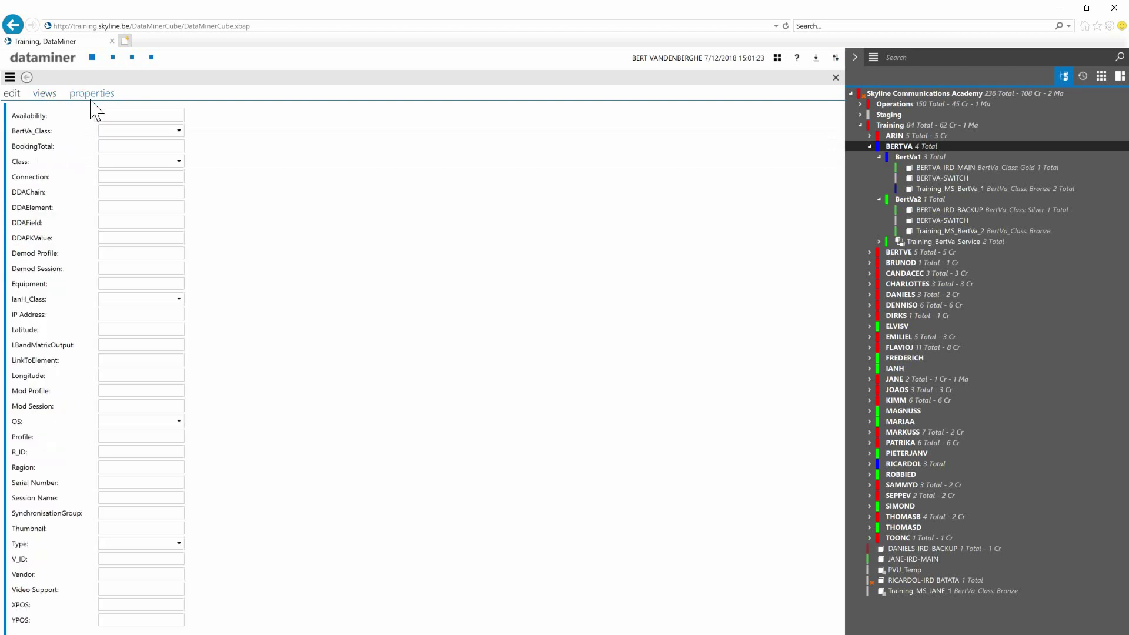
click(18, 96)
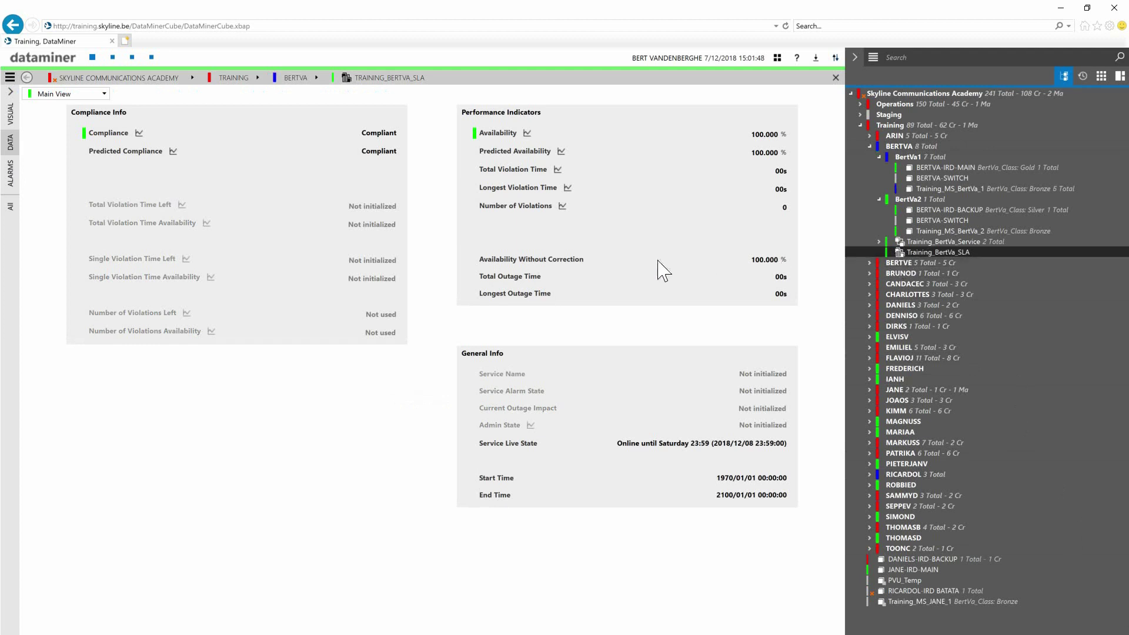
Step: Examine the compliance and performance indicators in the SLA's Main View and check which other data pages it offers
mouse_move(487, 219)
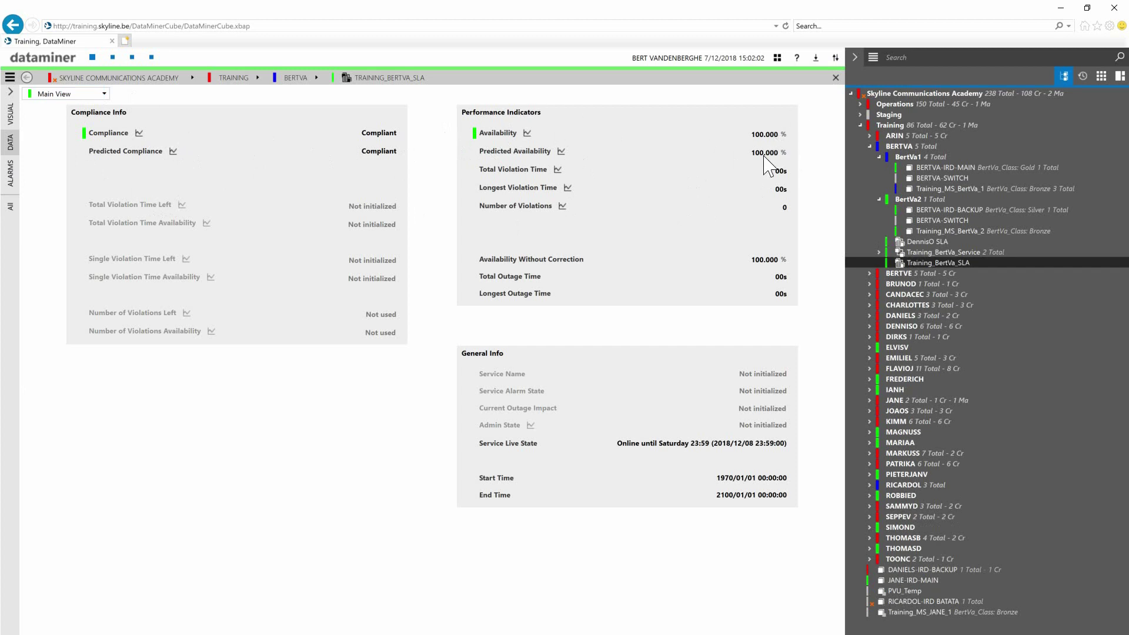
mouse_move(764, 149)
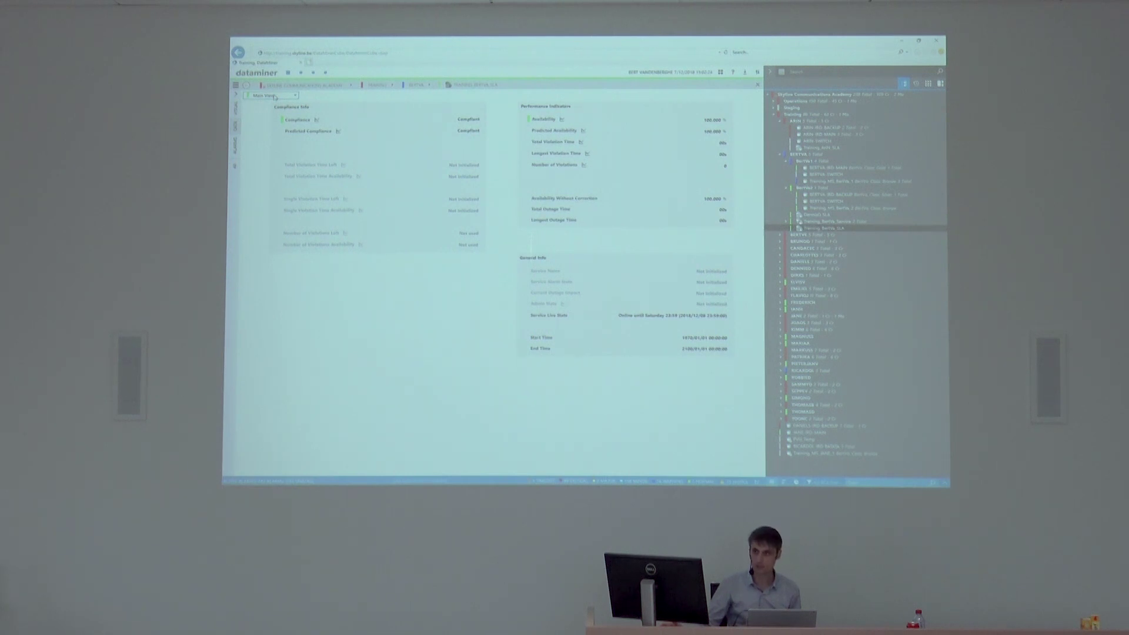
click(274, 96)
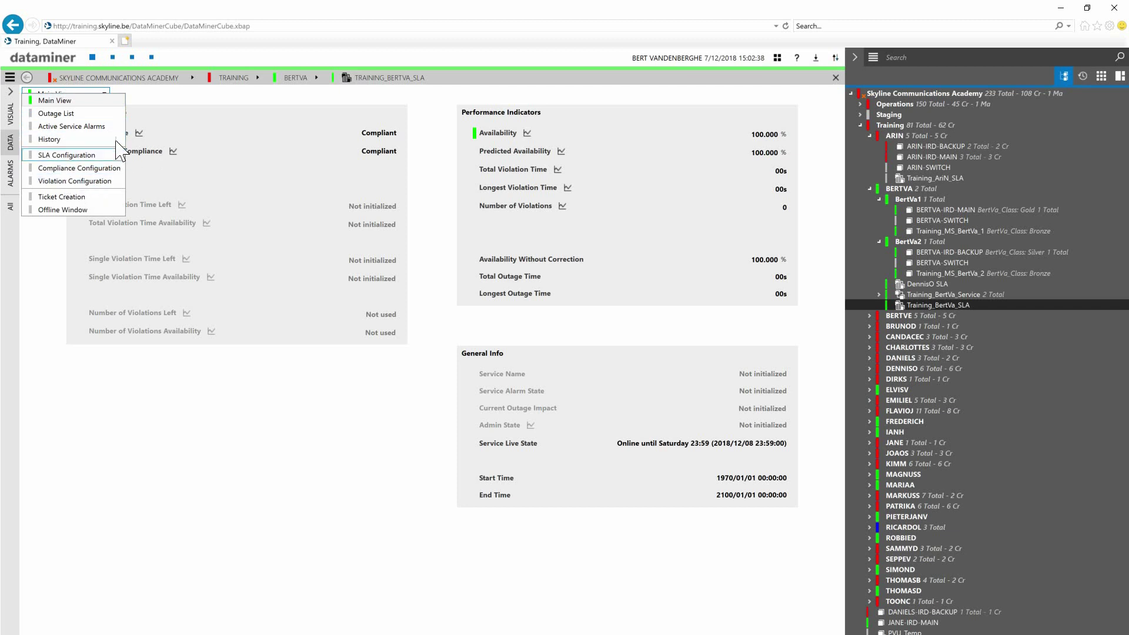
click(178, 101)
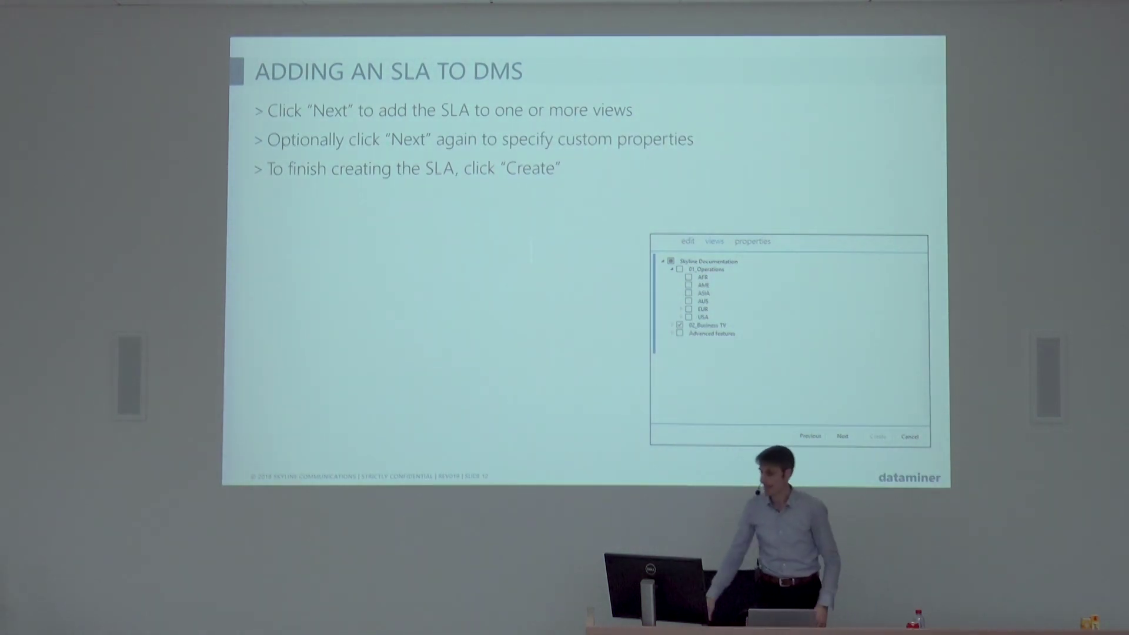
key(Right)
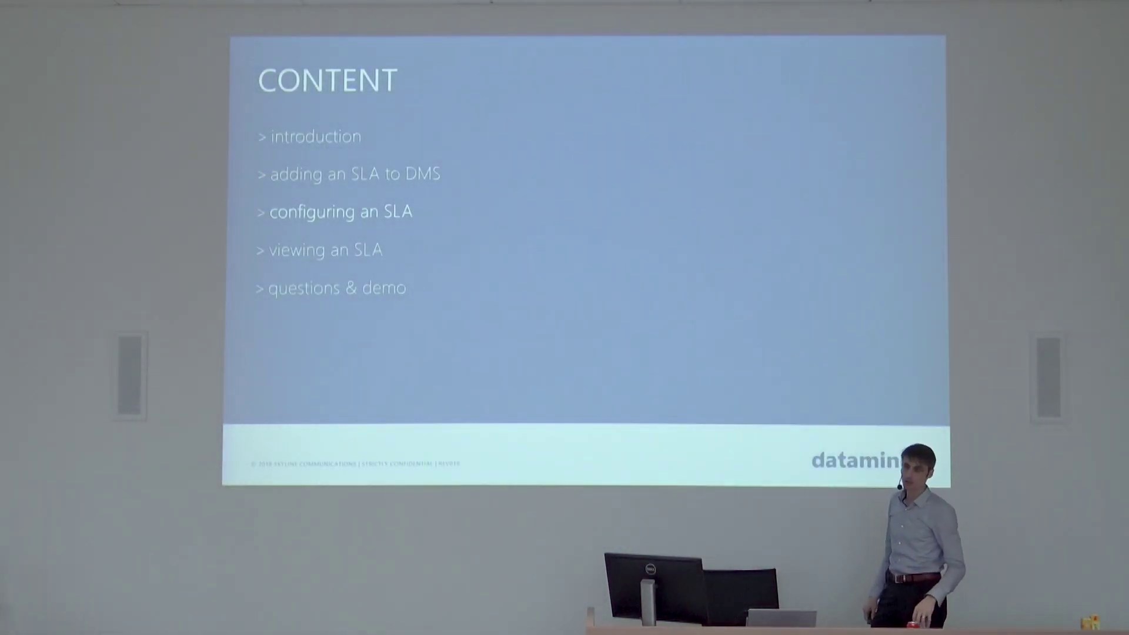
key(Right)
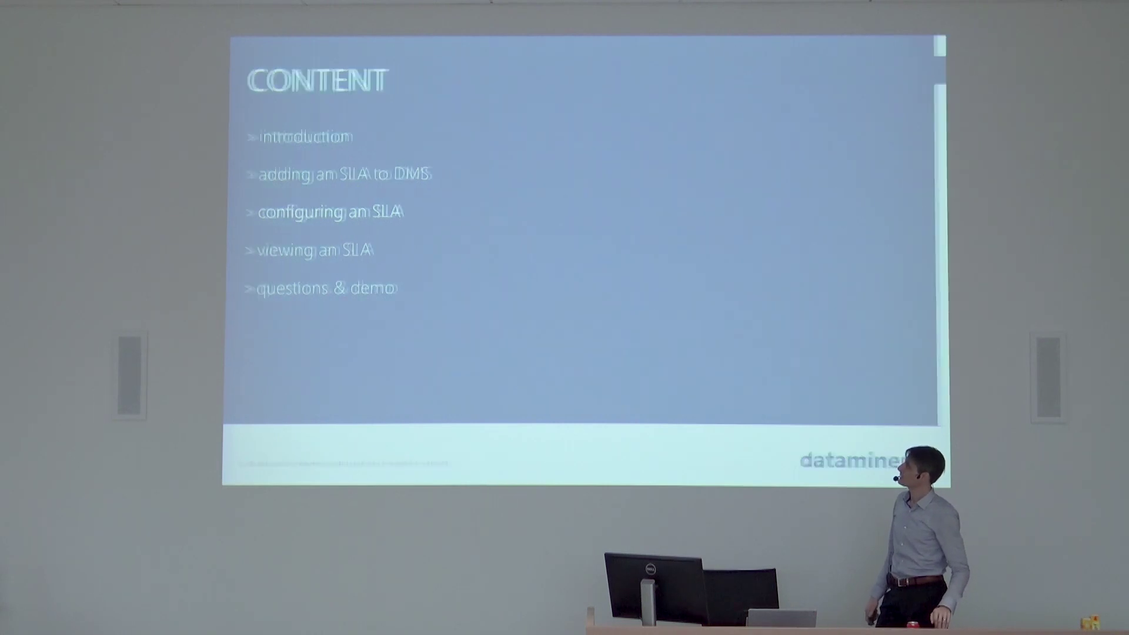
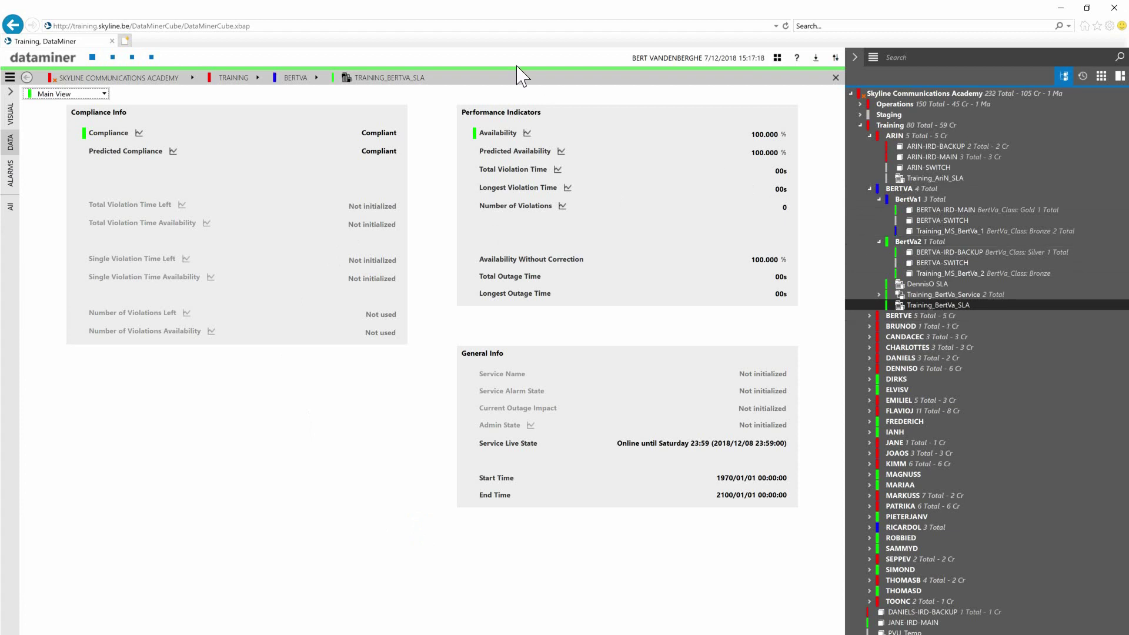
Step: In the SLA Configuration of Training_BertVa_SLA, set the window type to Fixed window
click(77, 94)
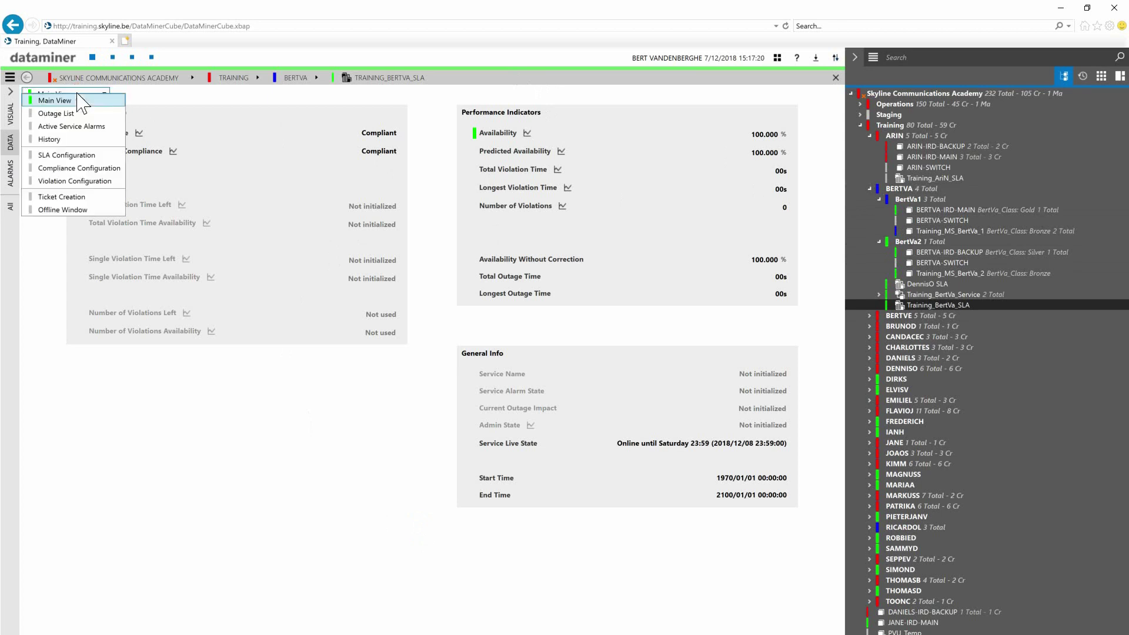
click(77, 155)
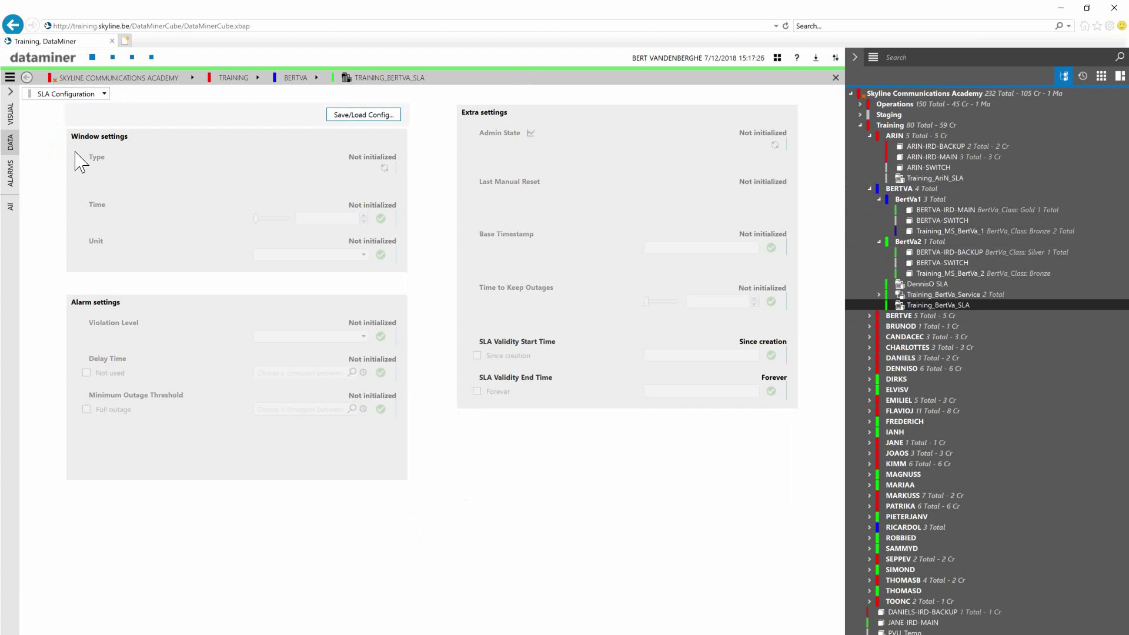
click(69, 96)
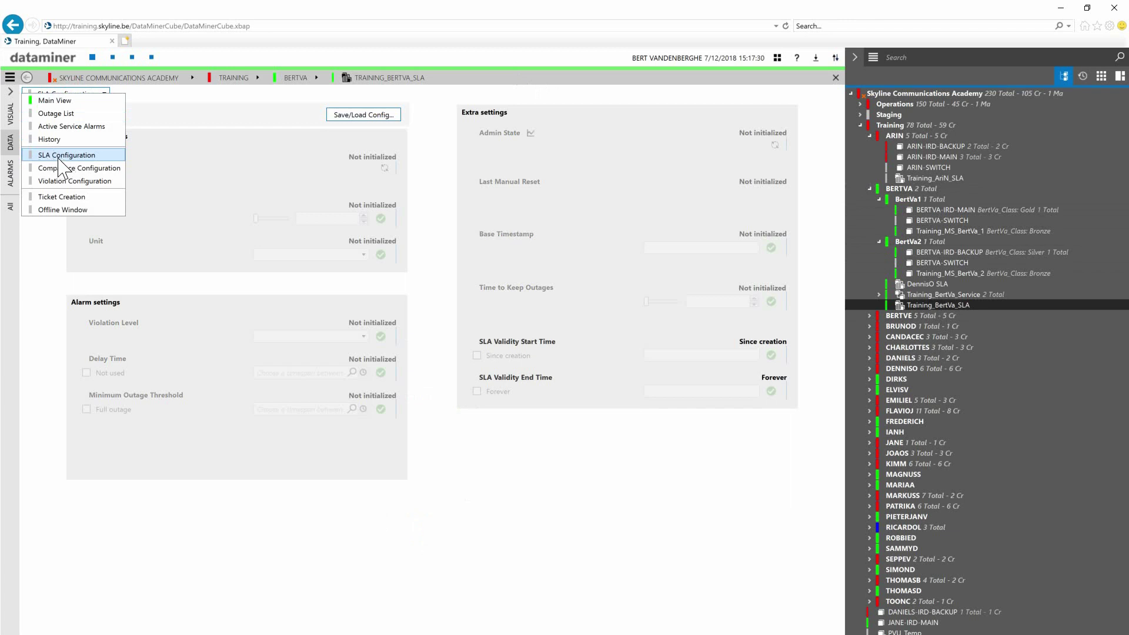
click(240, 157)
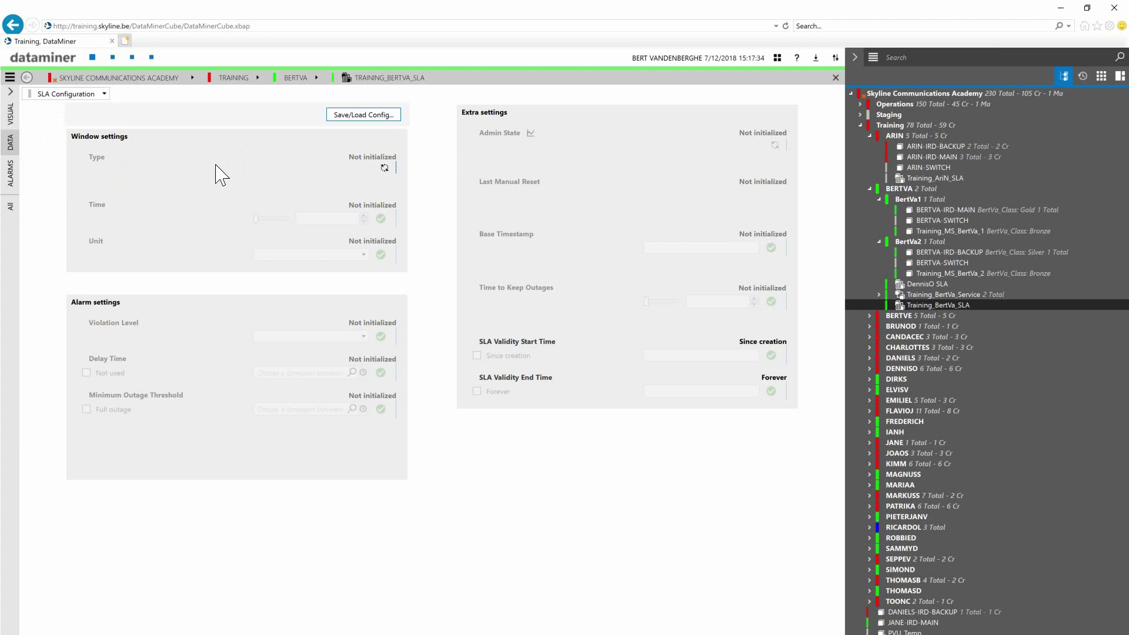
mouse_move(379, 180)
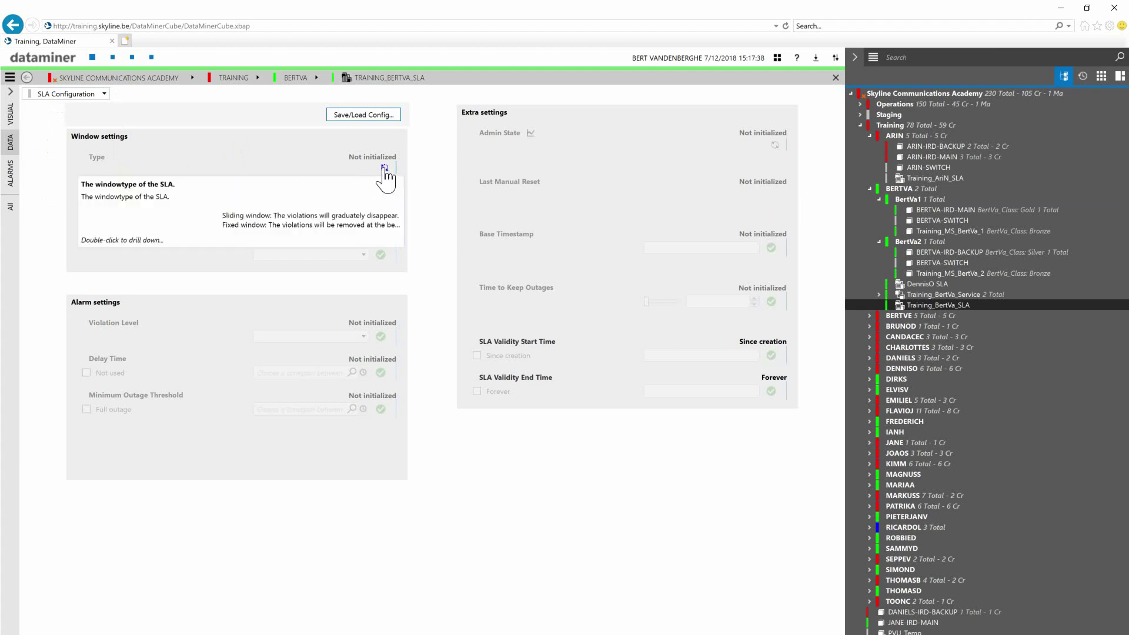
click(385, 167)
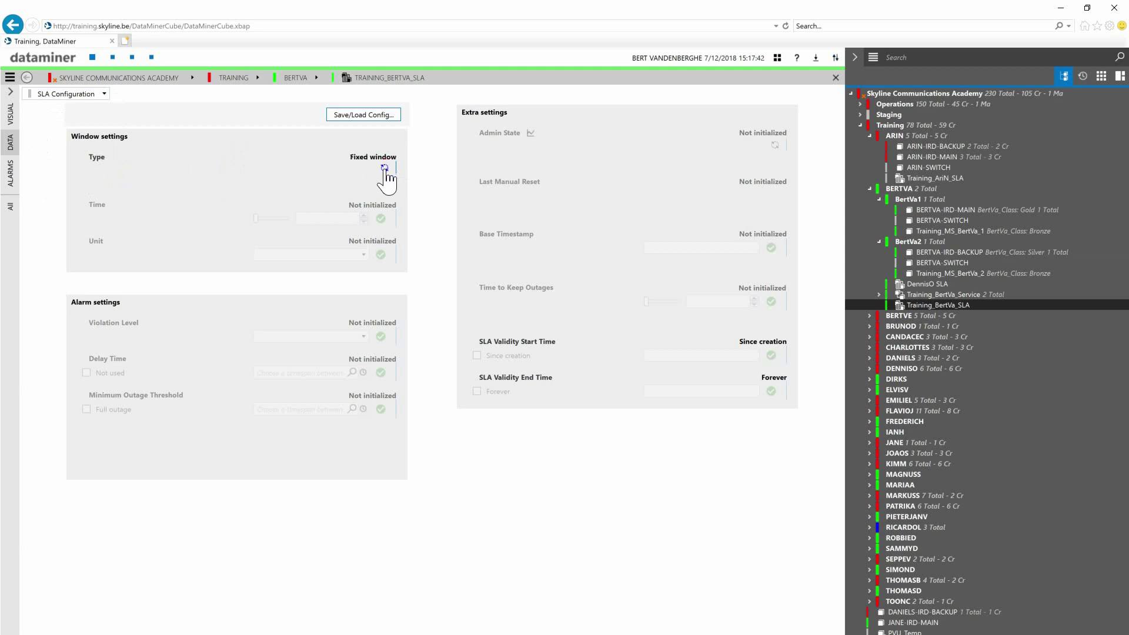
click(385, 168)
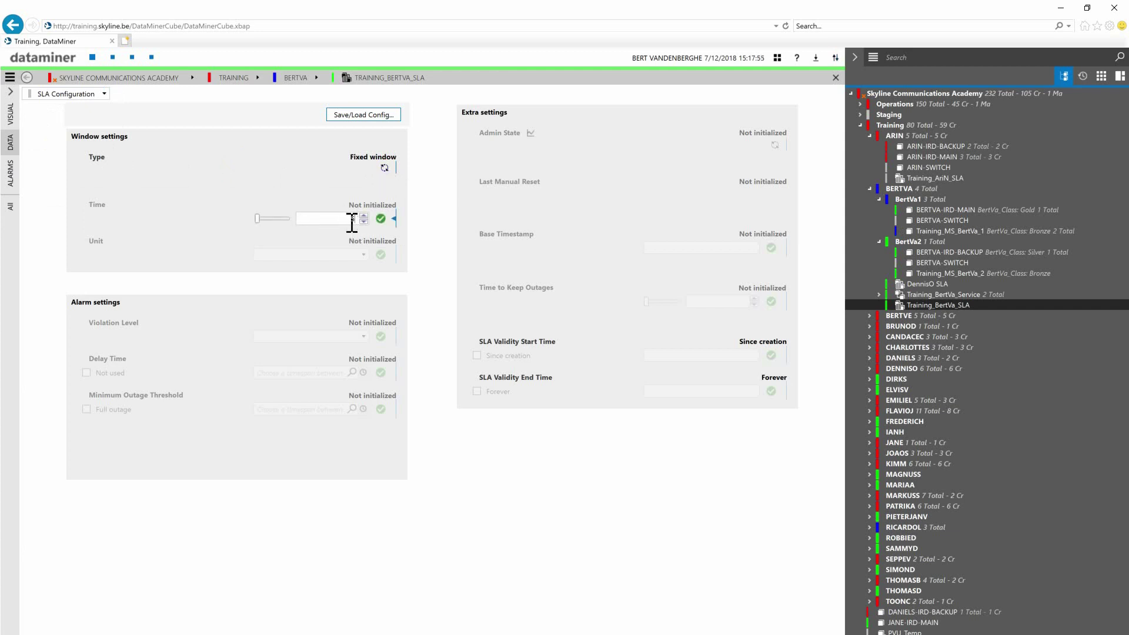
Step: Set the SLA's window time to 5 with Minutes as the required unit
click(357, 218)
click(381, 220)
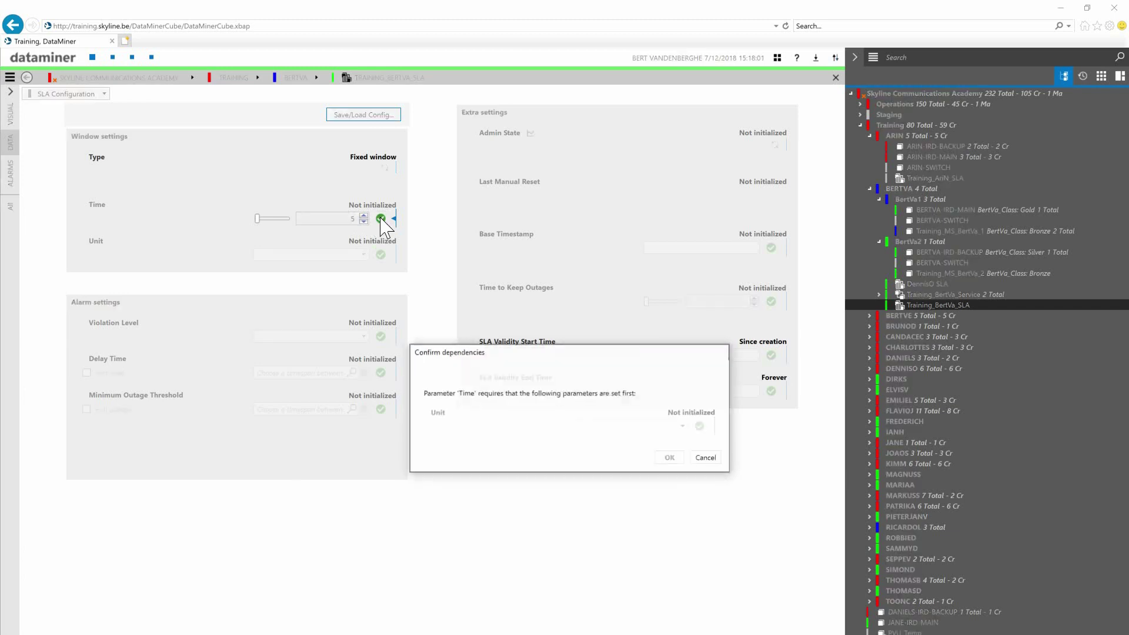
drag(512, 351, 497, 161)
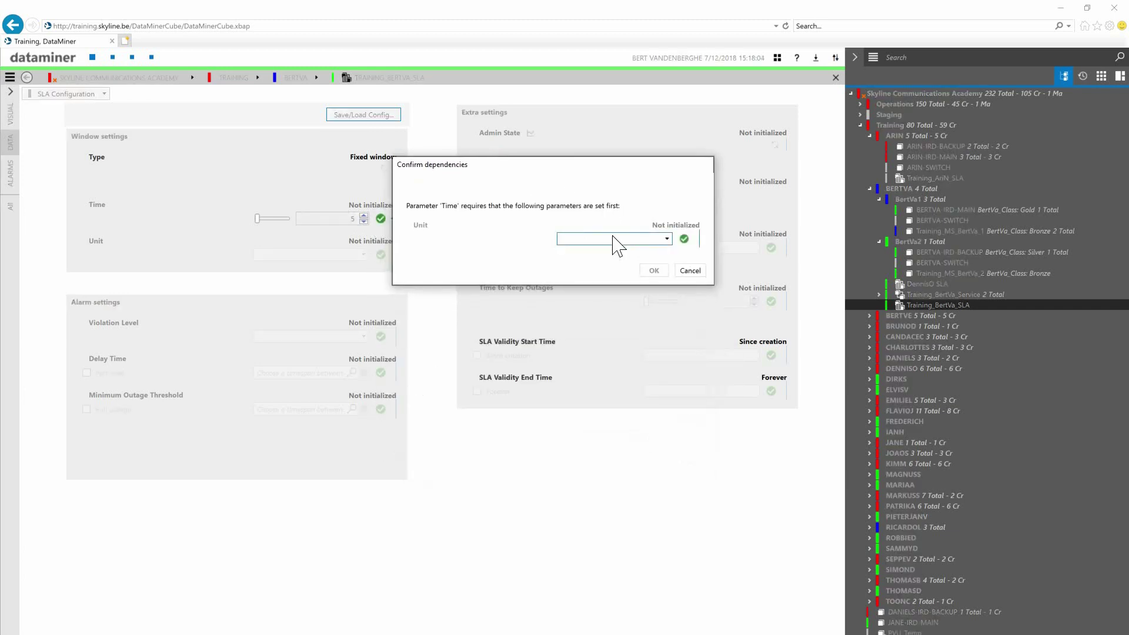
click(608, 238)
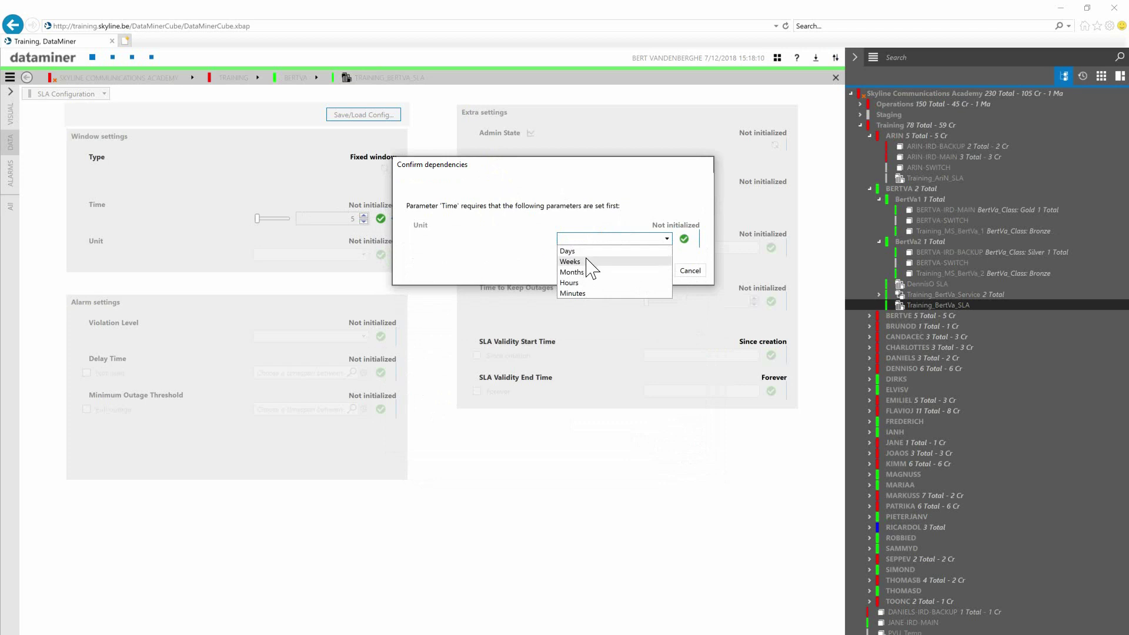
click(583, 293)
click(684, 239)
click(653, 270)
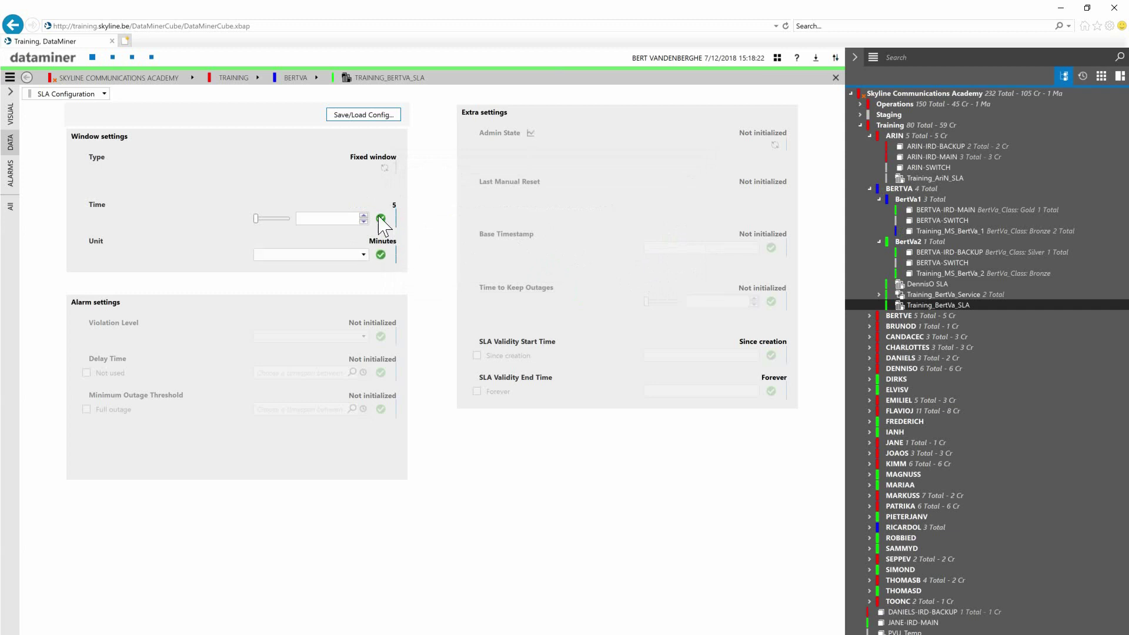
click(380, 255)
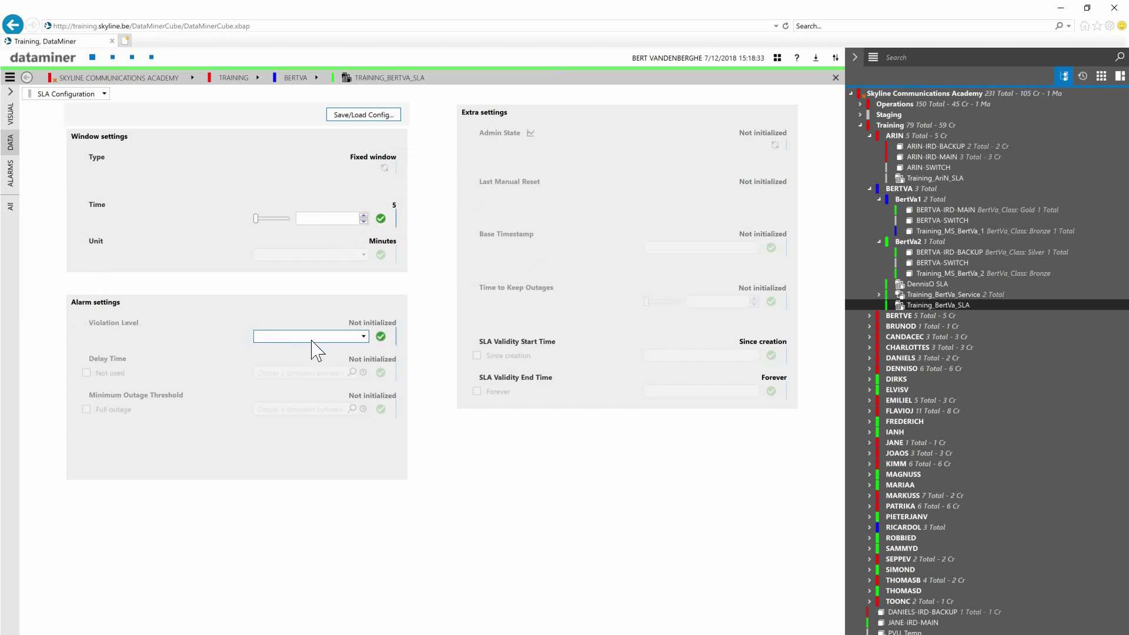
Step: Set the SLA's Violation Level to Critical in the alarm settings
click(311, 340)
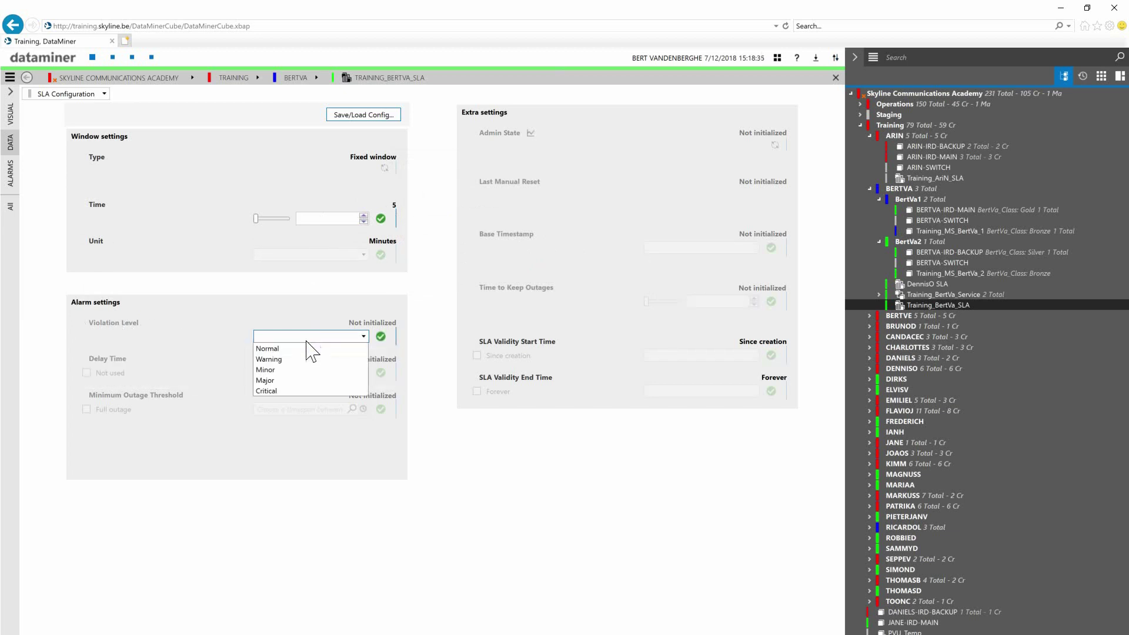
click(276, 390)
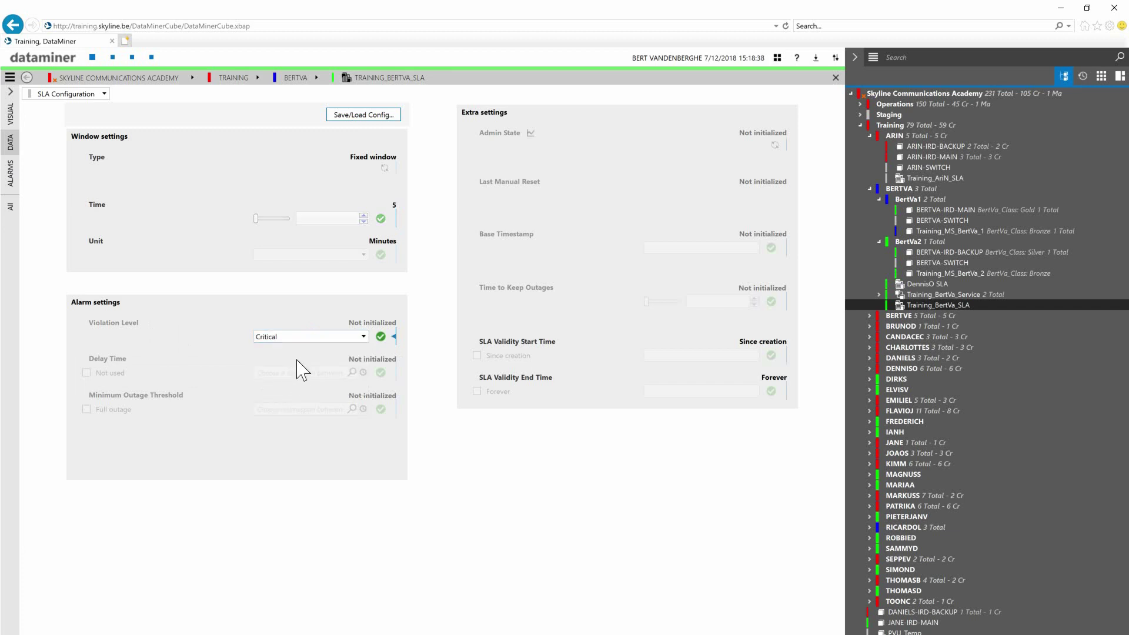
click(378, 337)
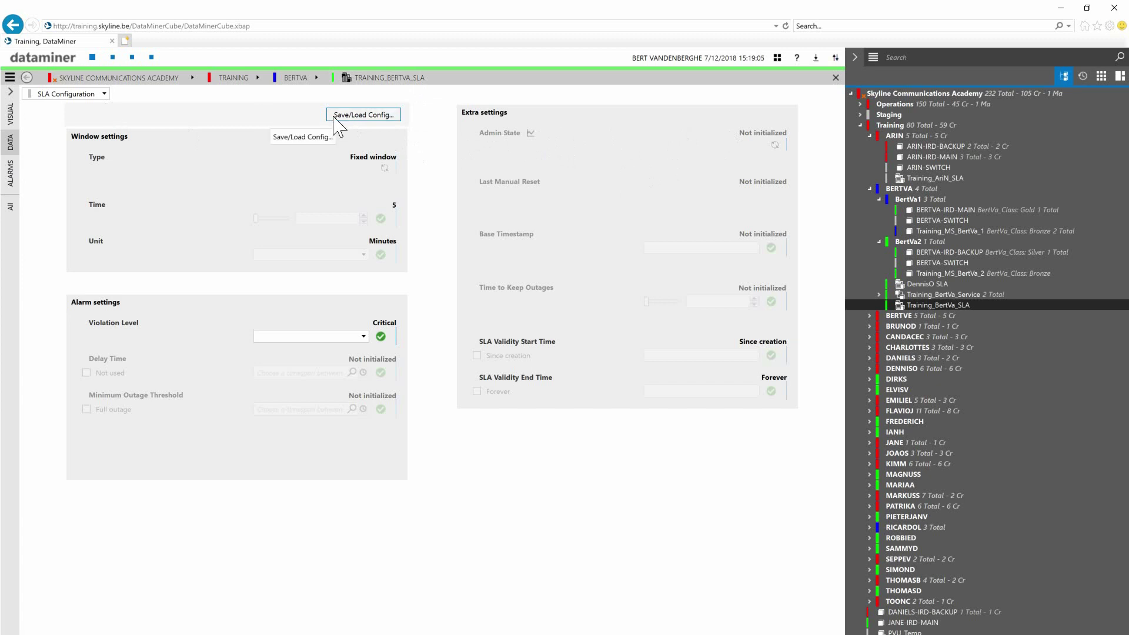
Step: In the Compliance Configuration, set the Maximum Total Violations Type to Absolute
click(80, 93)
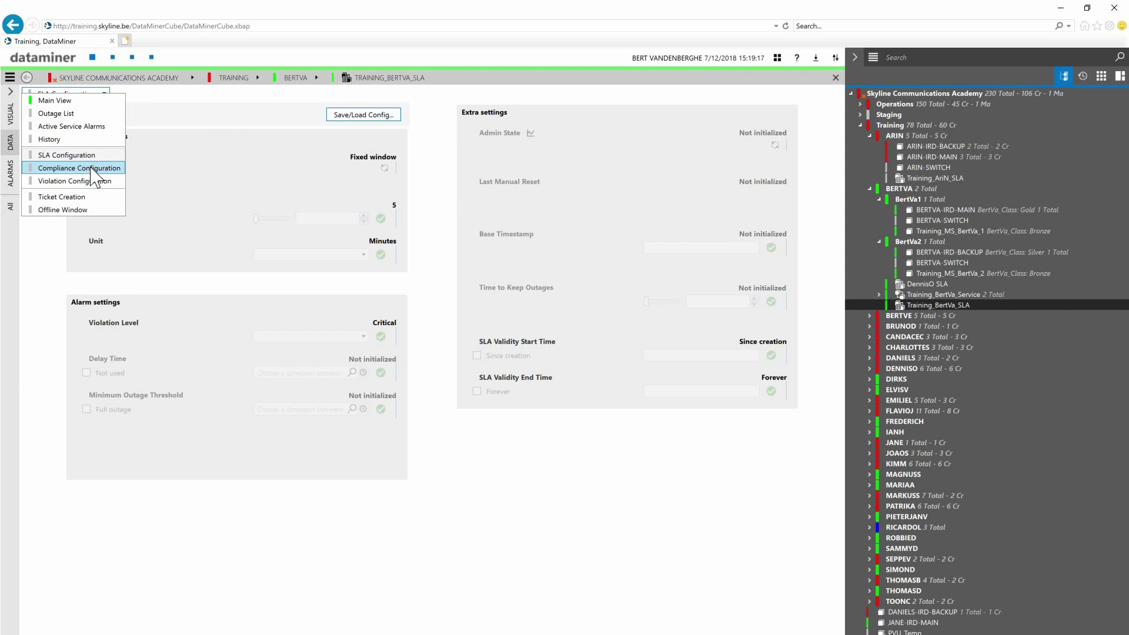
click(94, 170)
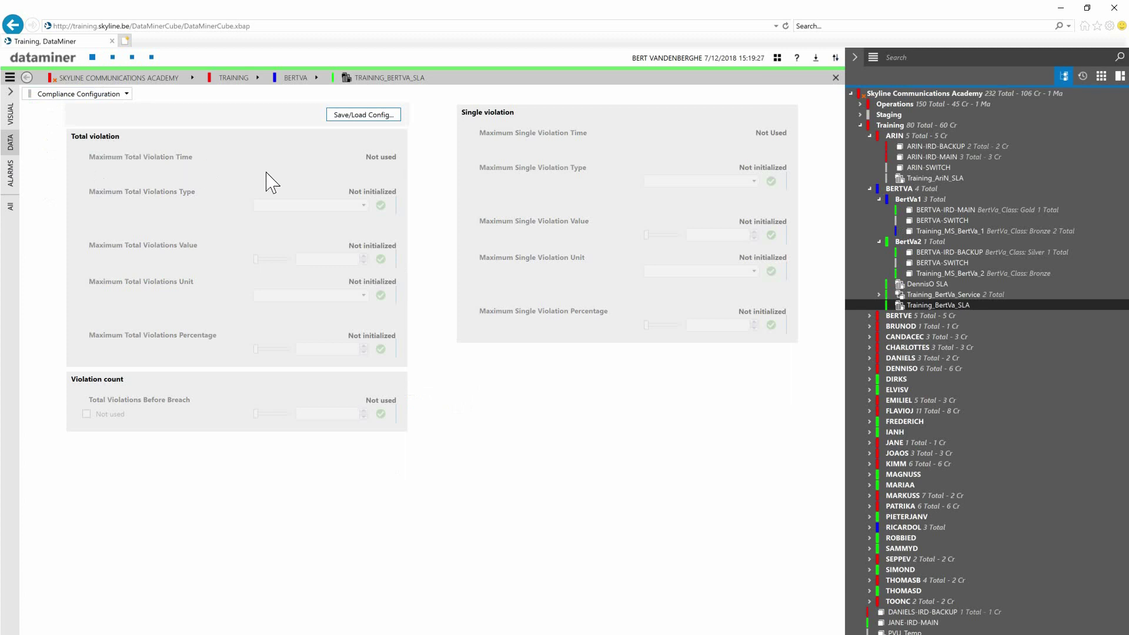
click(323, 206)
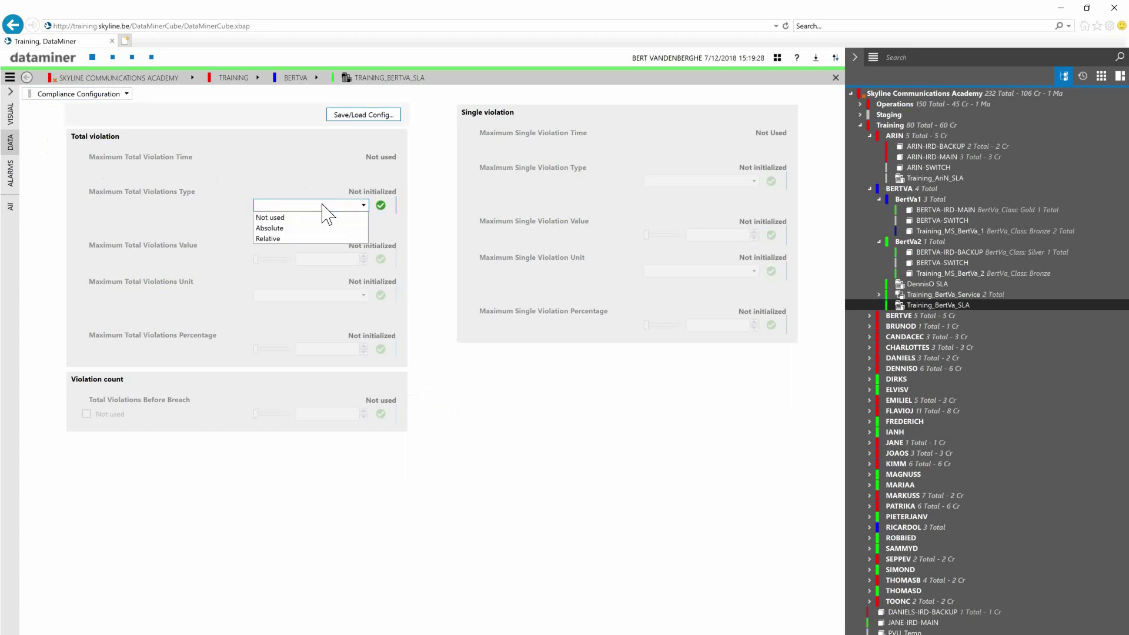
click(281, 229)
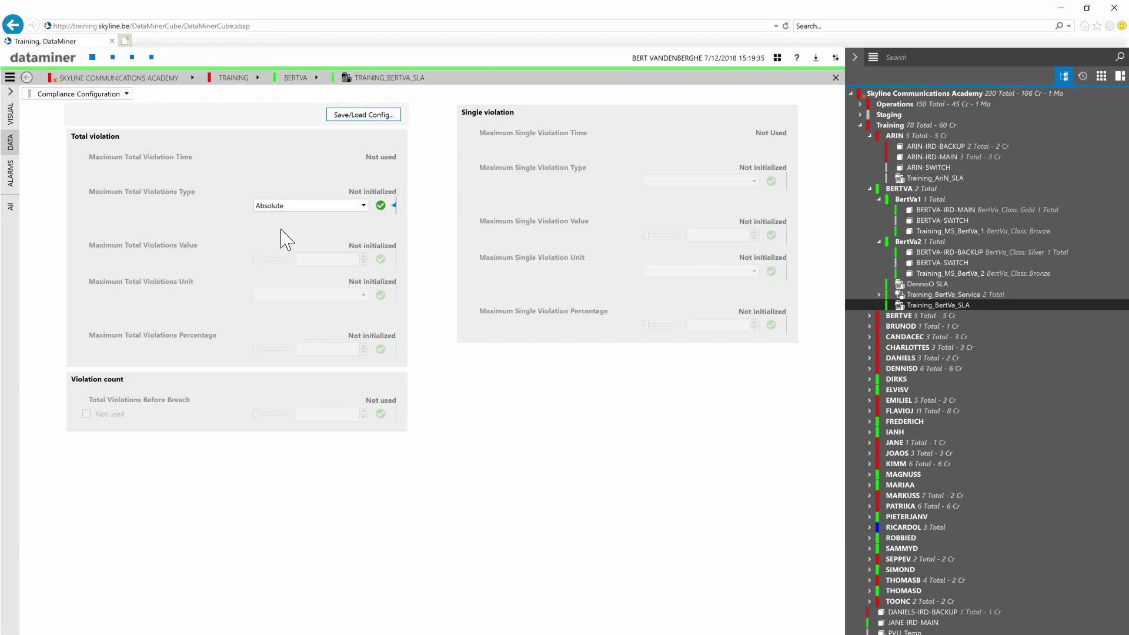
click(380, 206)
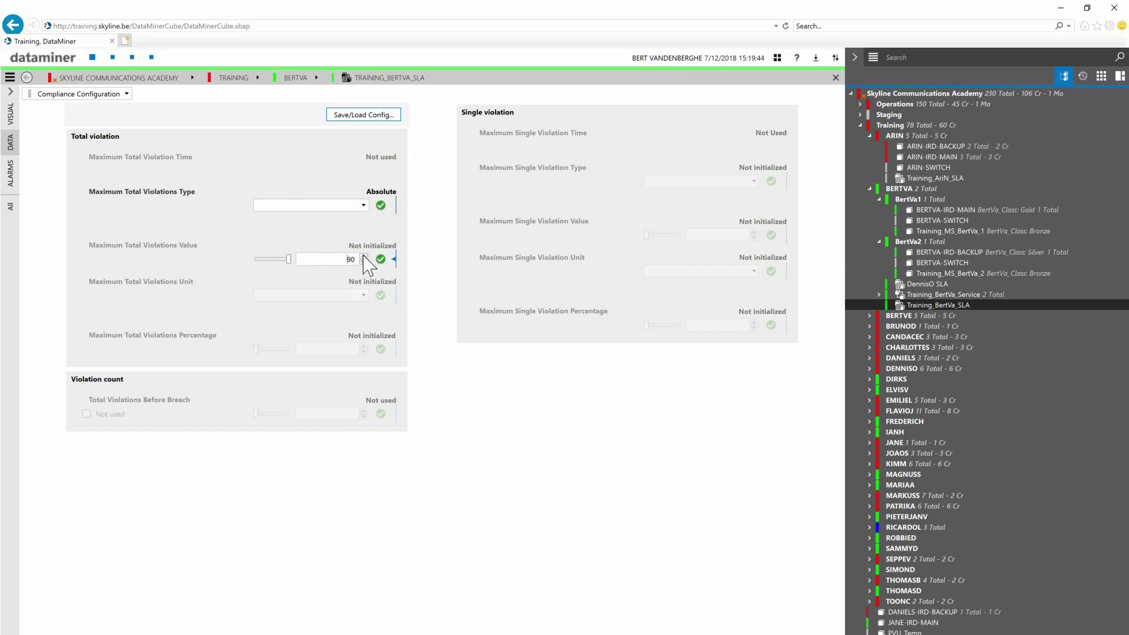
Step: Set the Maximum Total Violations Value to 1 with Minutes as its unit
click(289, 260)
drag(290, 259, 195, 259)
click(381, 259)
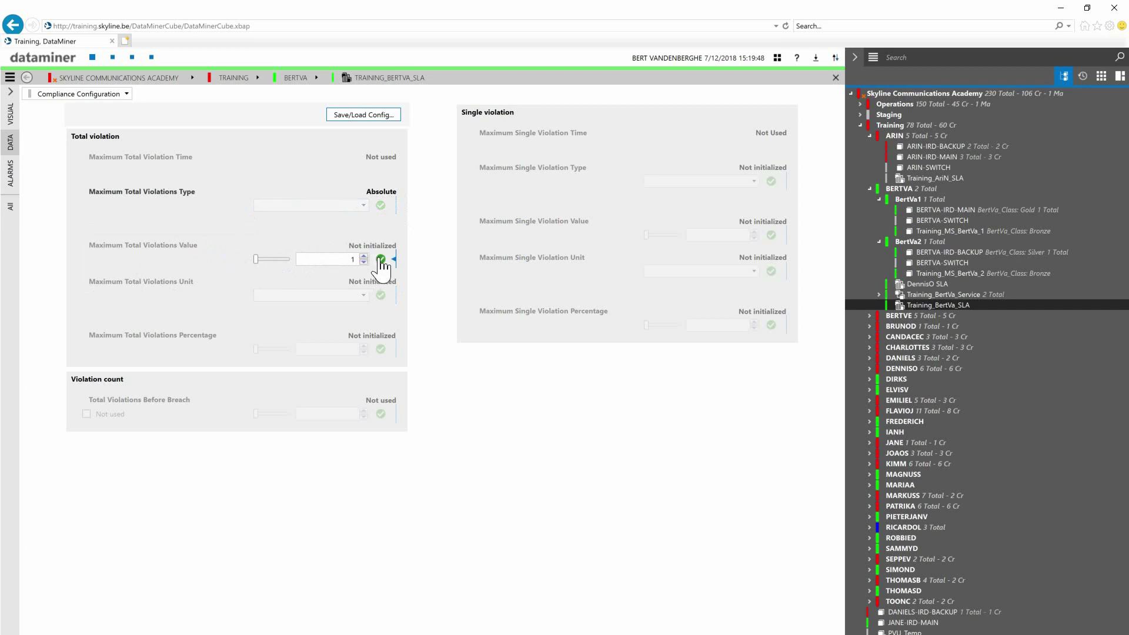
click(380, 260)
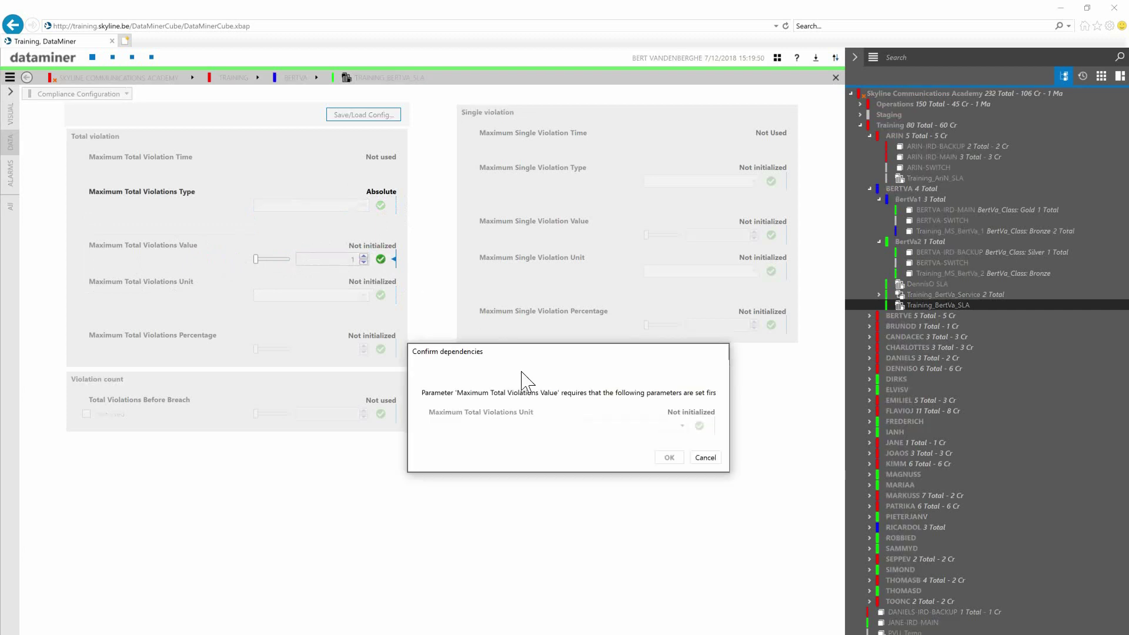
click(594, 426)
click(594, 445)
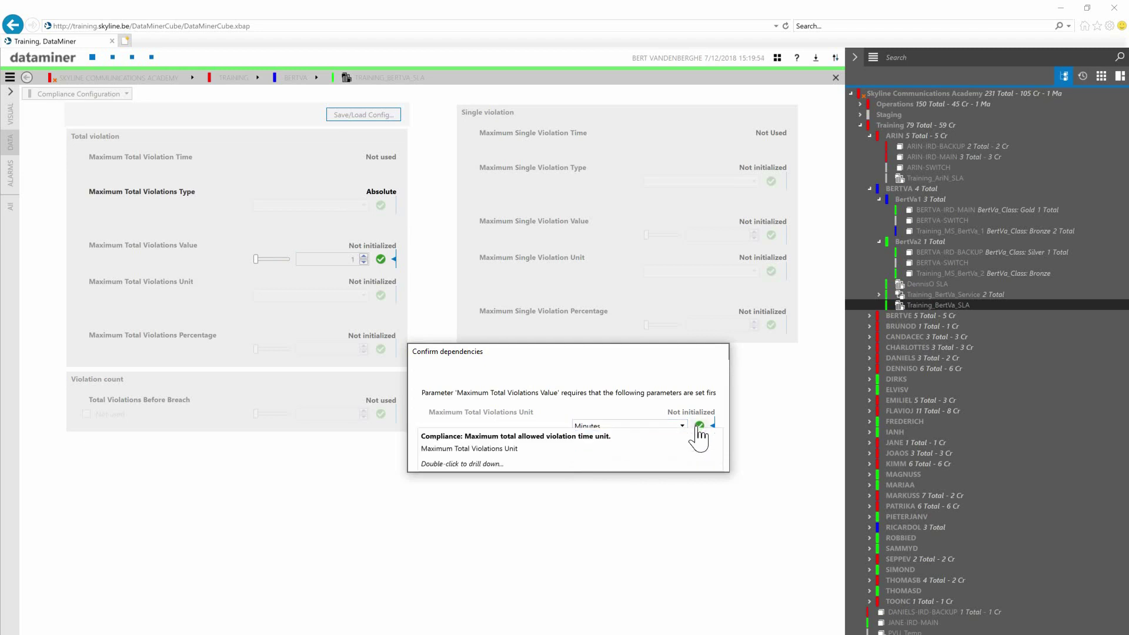
click(699, 426)
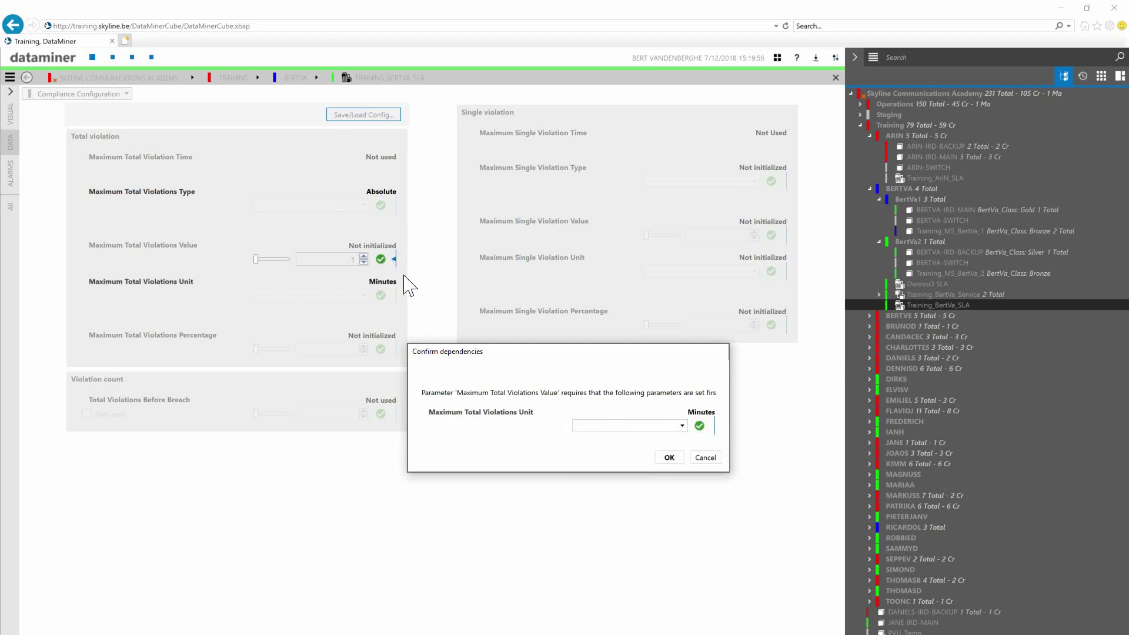
click(669, 458)
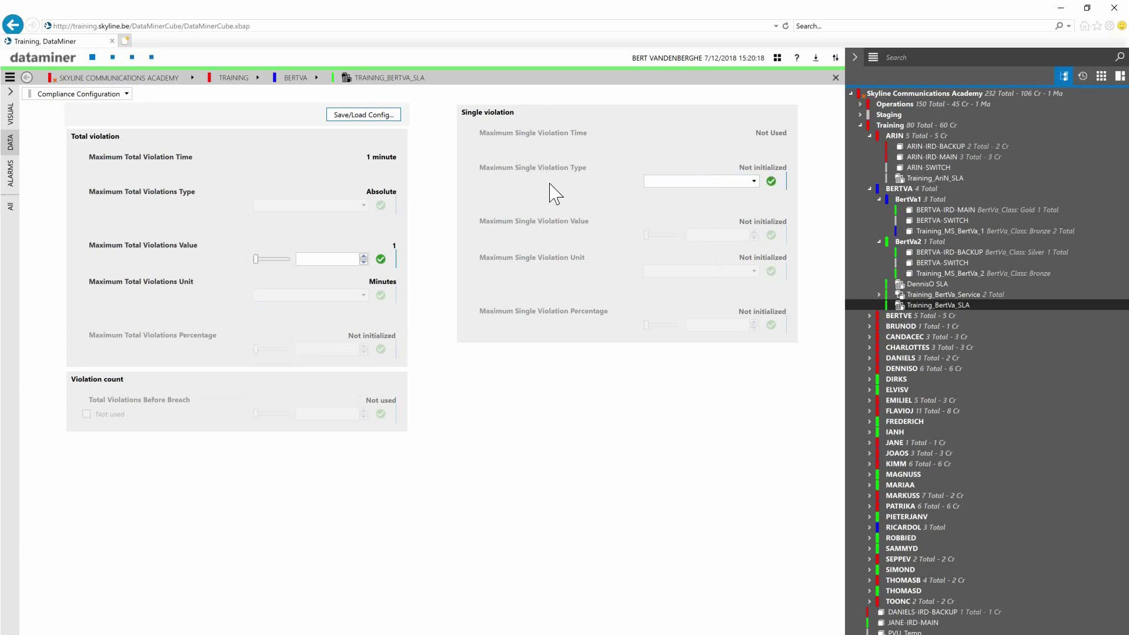
Step: Limit a single violation to 30 seconds, using the Absolute type, a value of 30 and the unit Seconds
click(715, 180)
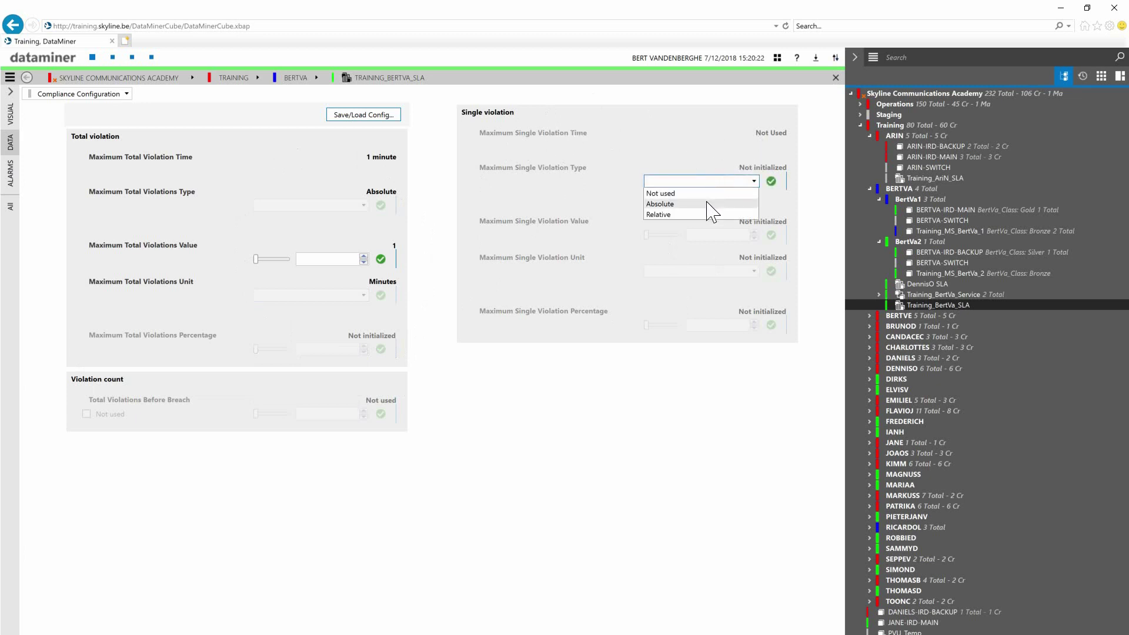
click(708, 203)
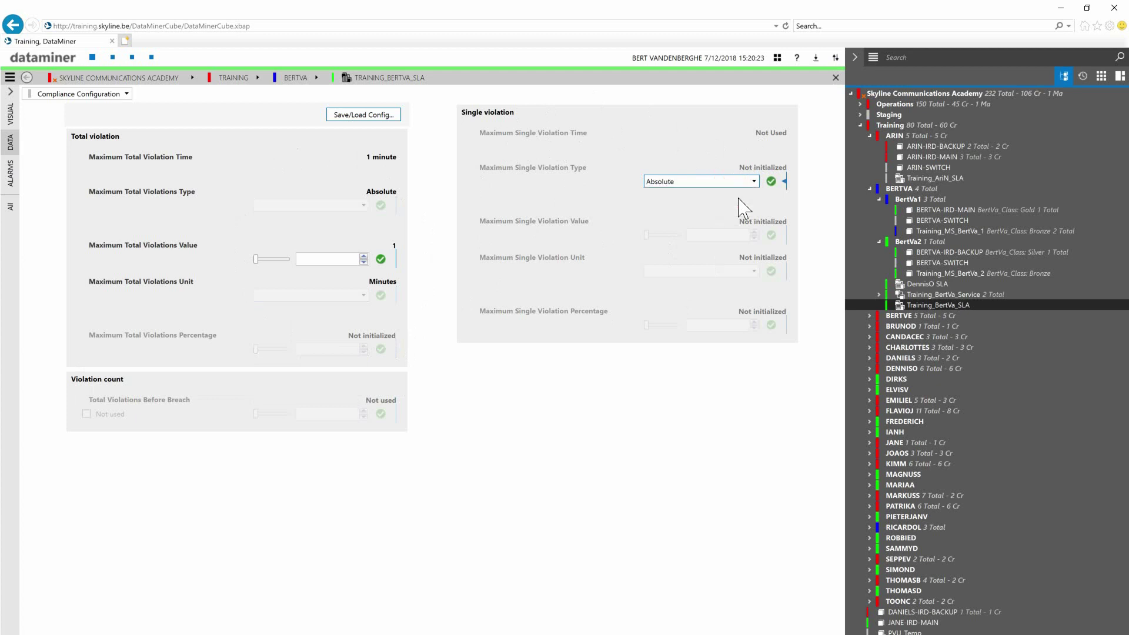
click(770, 181)
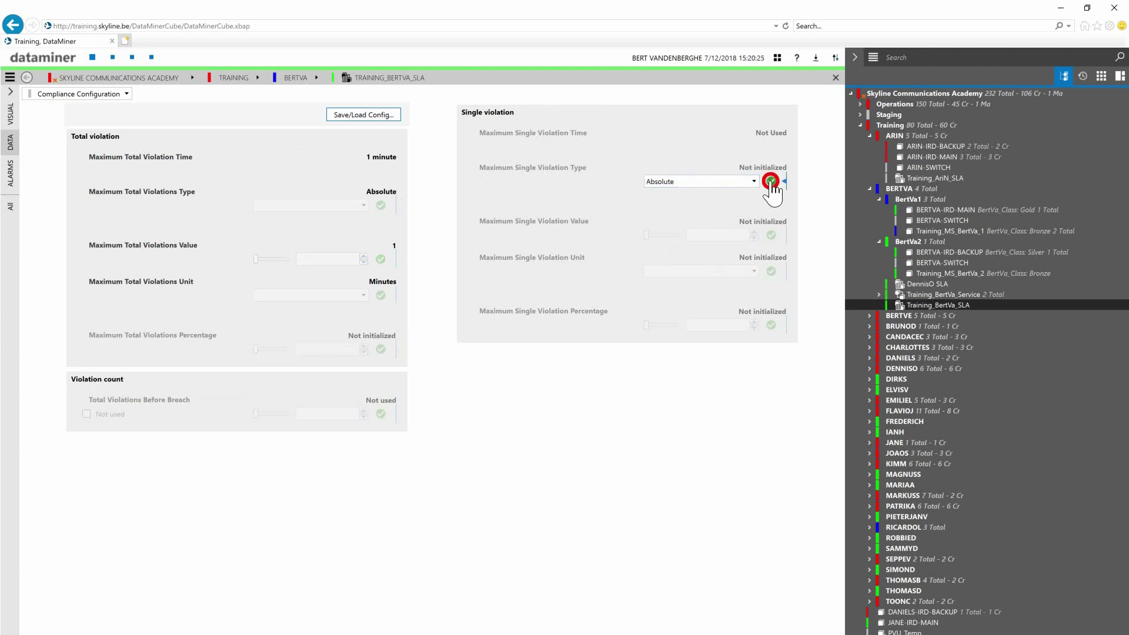
click(740, 233)
text(30)
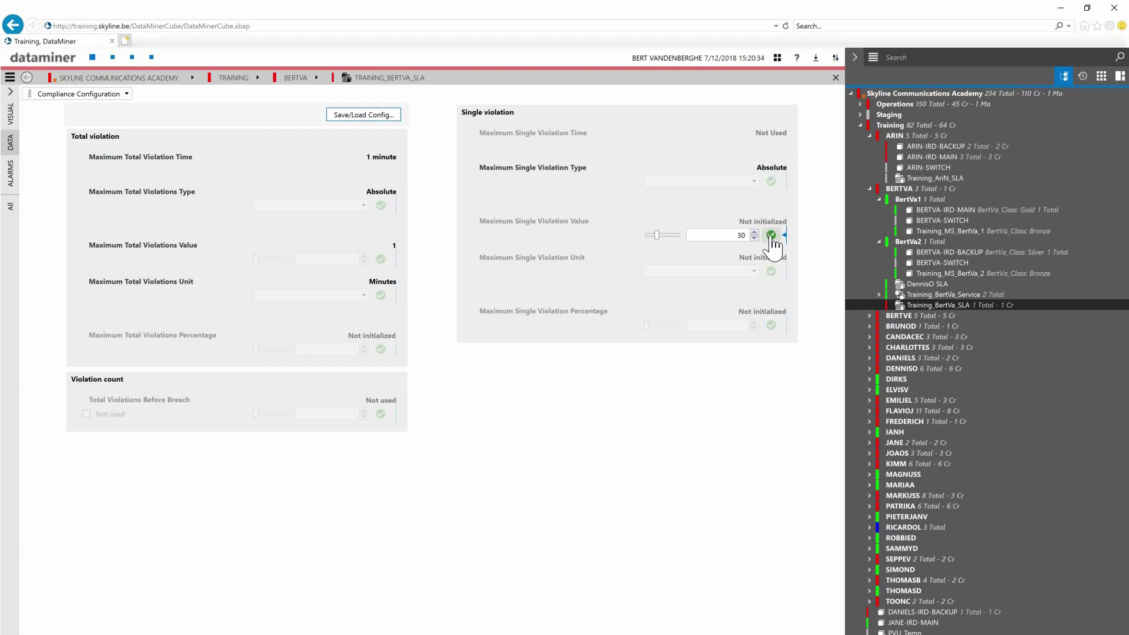
click(770, 235)
click(612, 426)
click(588, 438)
click(699, 425)
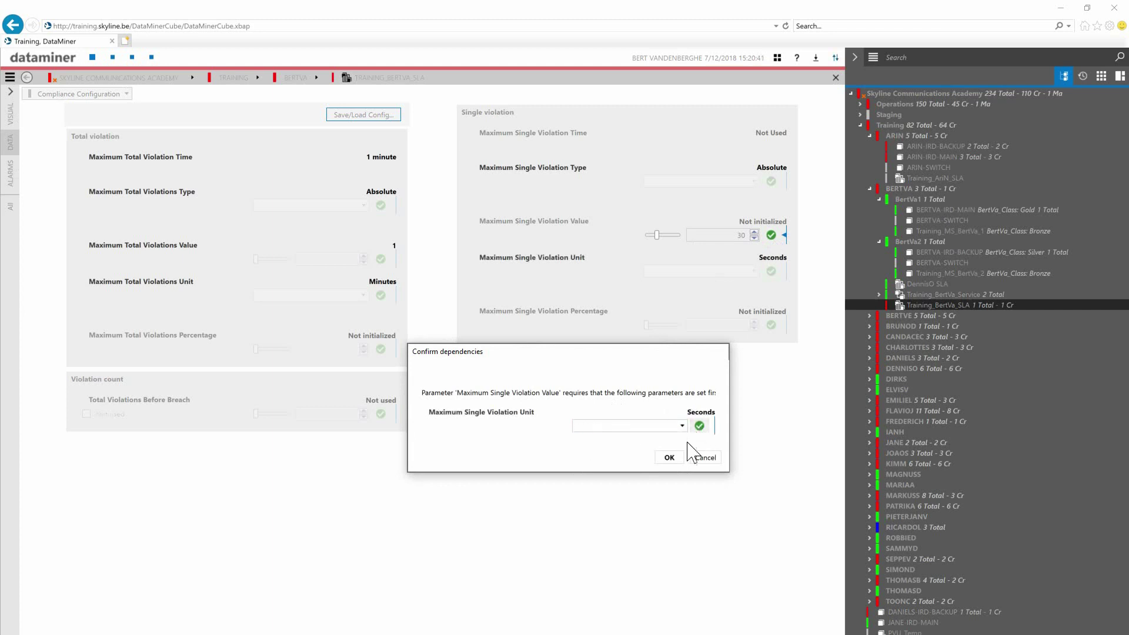
click(670, 458)
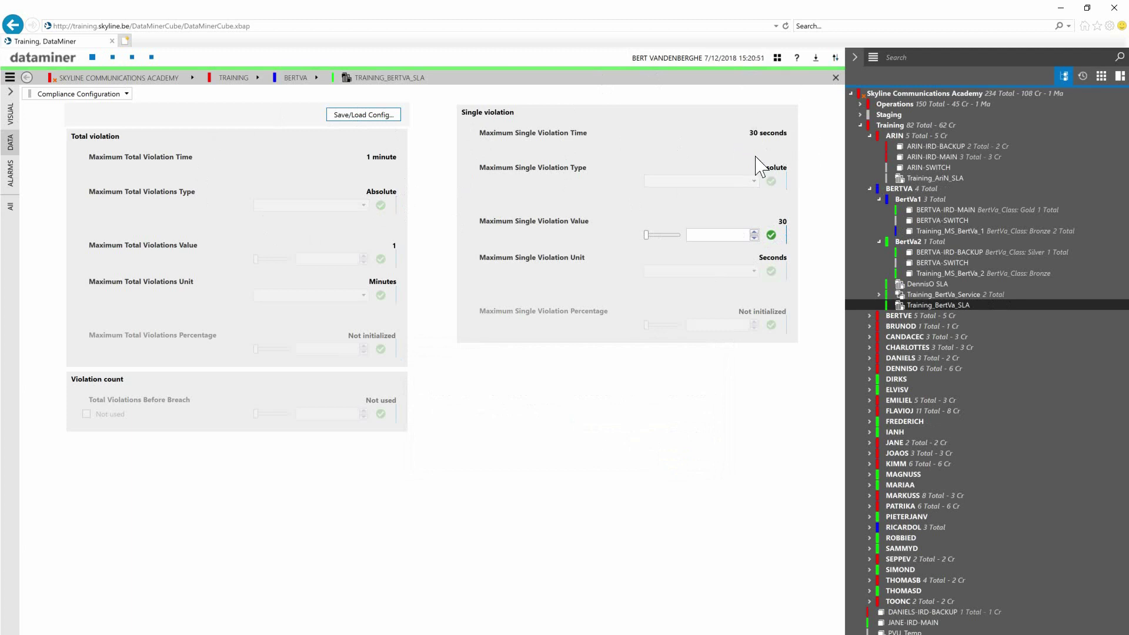
Step: Set Total Violations Before Breach to 10 and display the SLA's Main View
click(335, 413)
text(10)
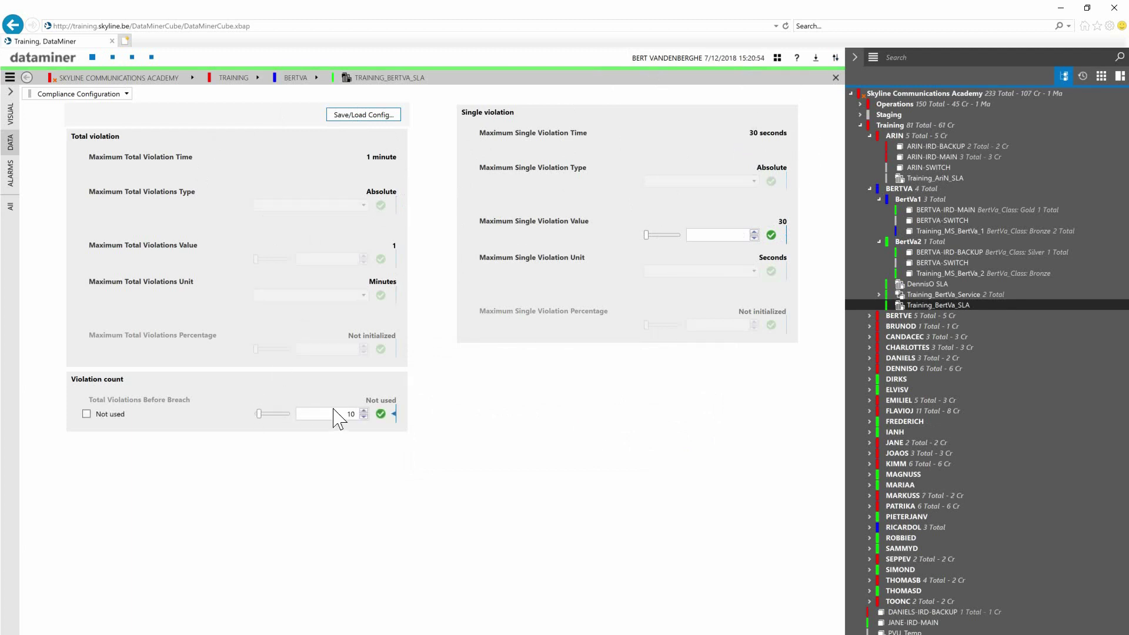
click(380, 413)
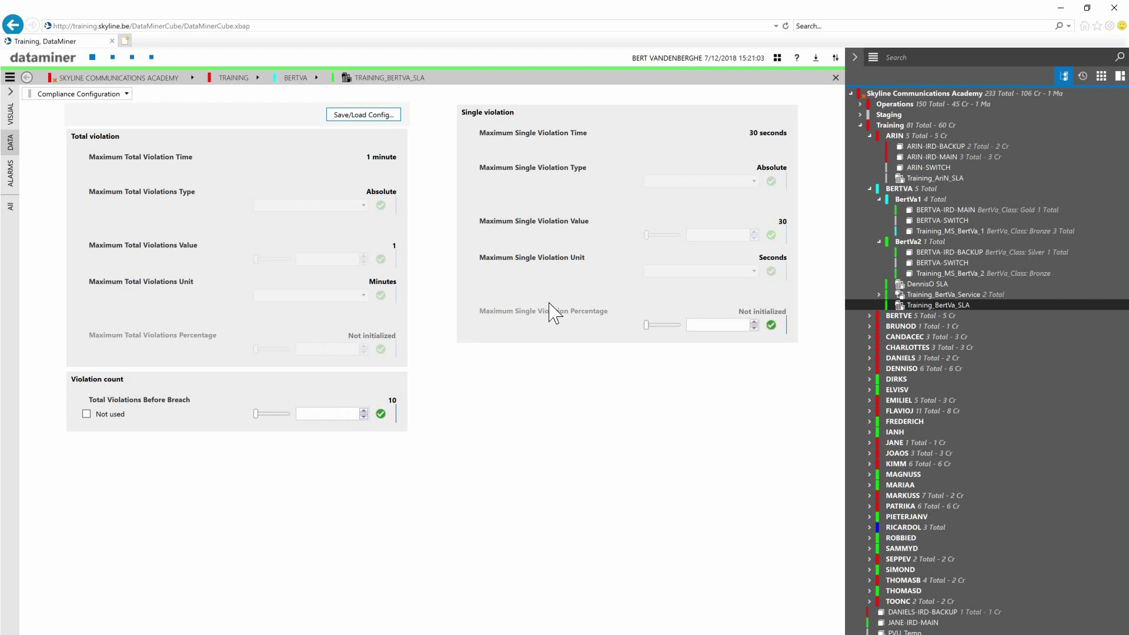
click(99, 95)
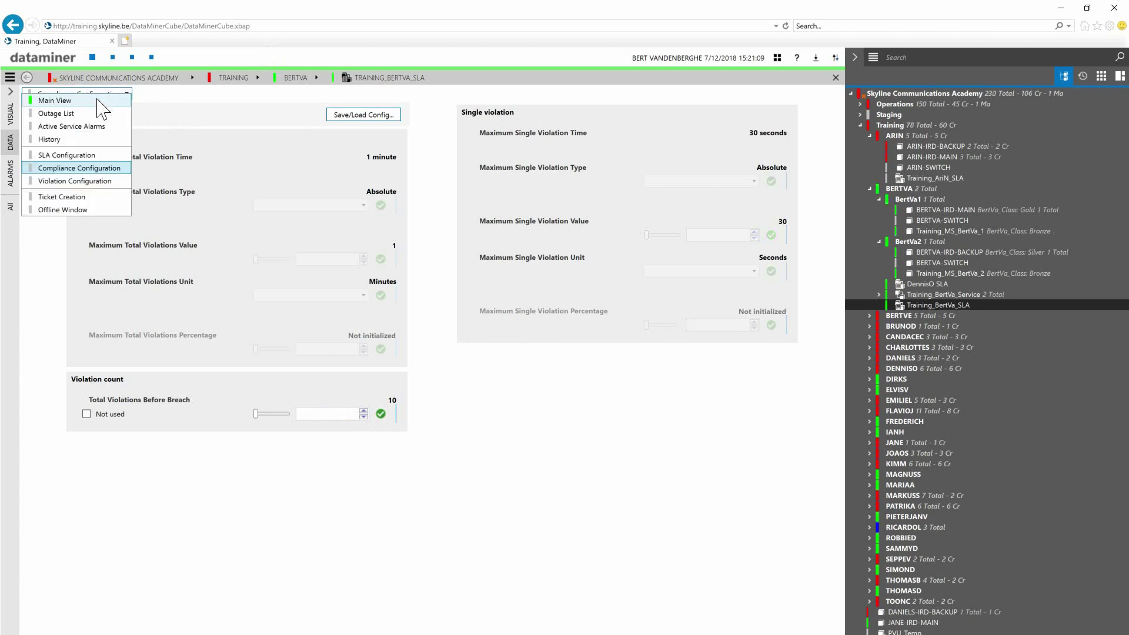
click(89, 103)
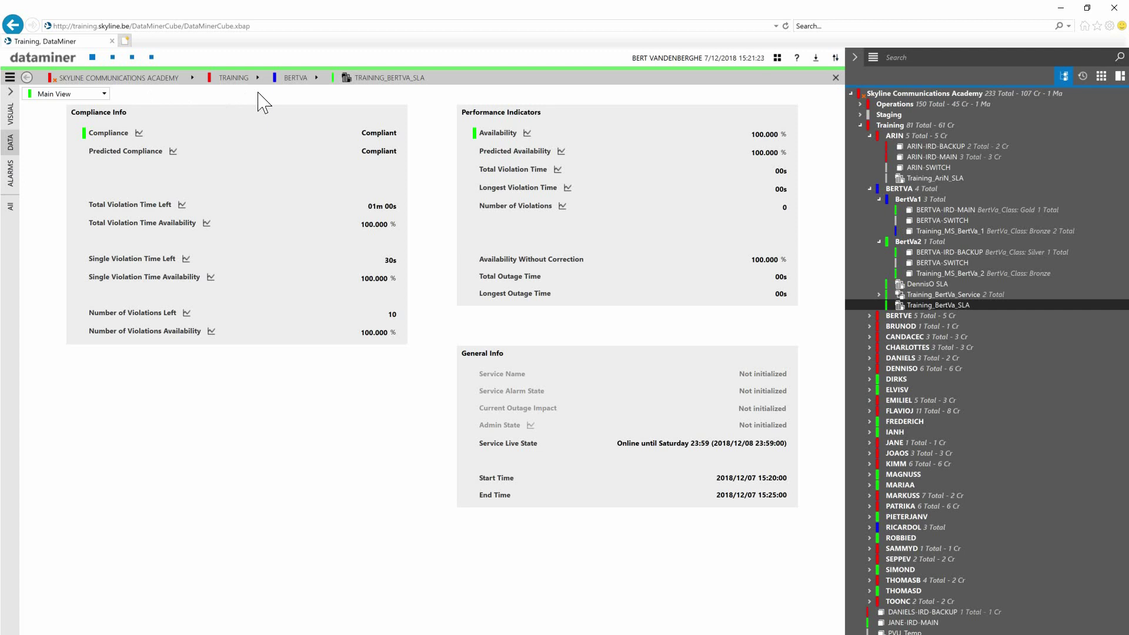
Step: Set the Admin State in the SLA Configuration to Tracking and return to the Main View
click(82, 94)
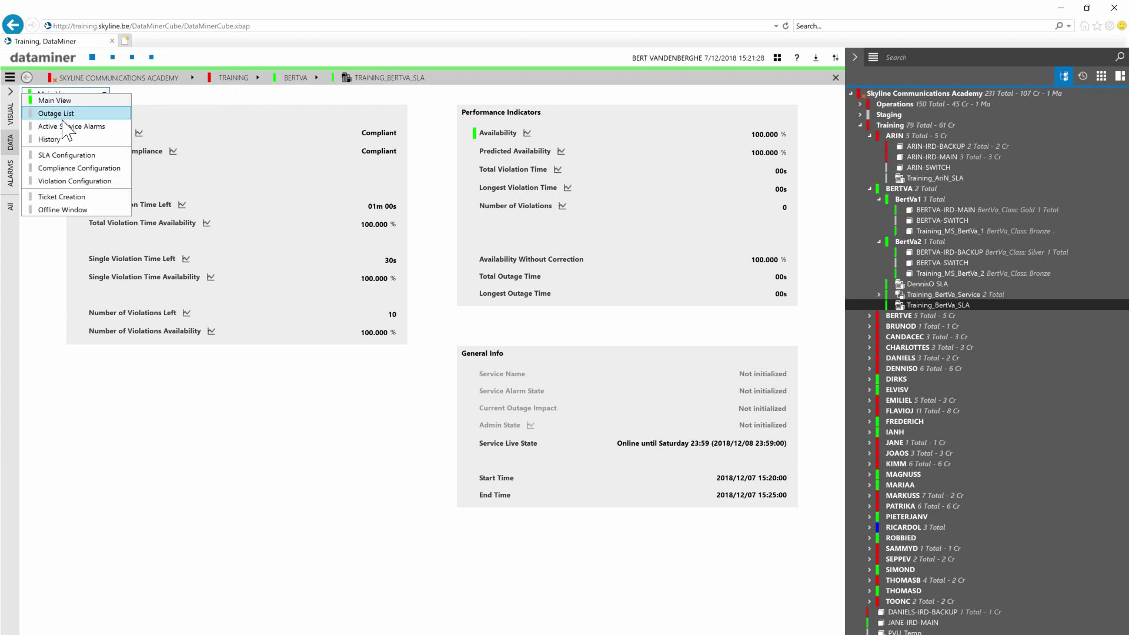
click(66, 155)
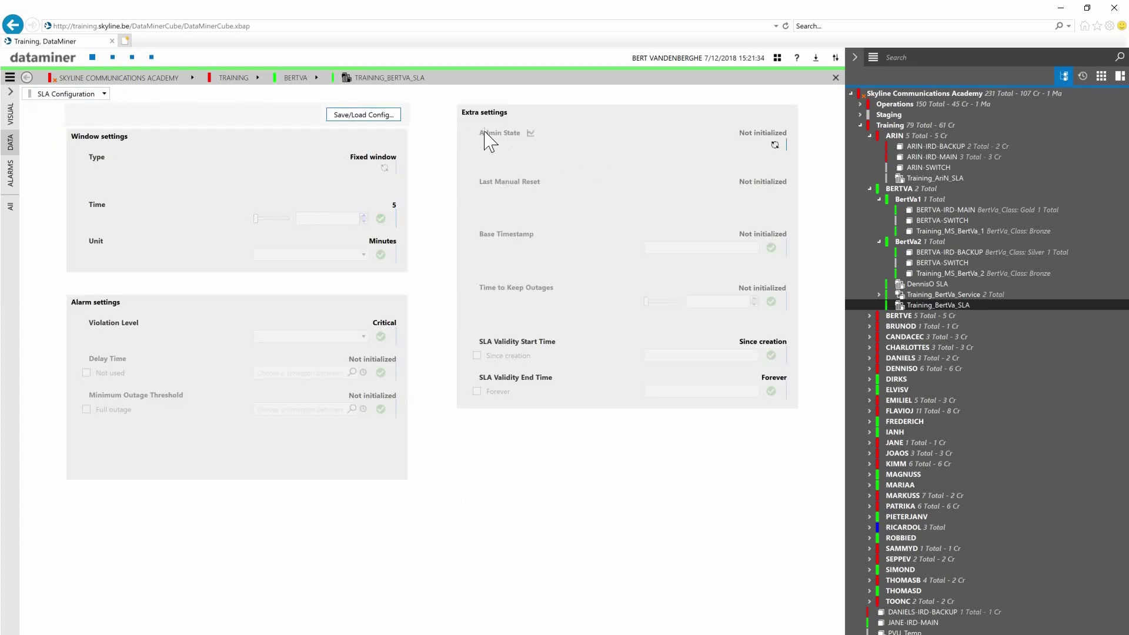
click(775, 145)
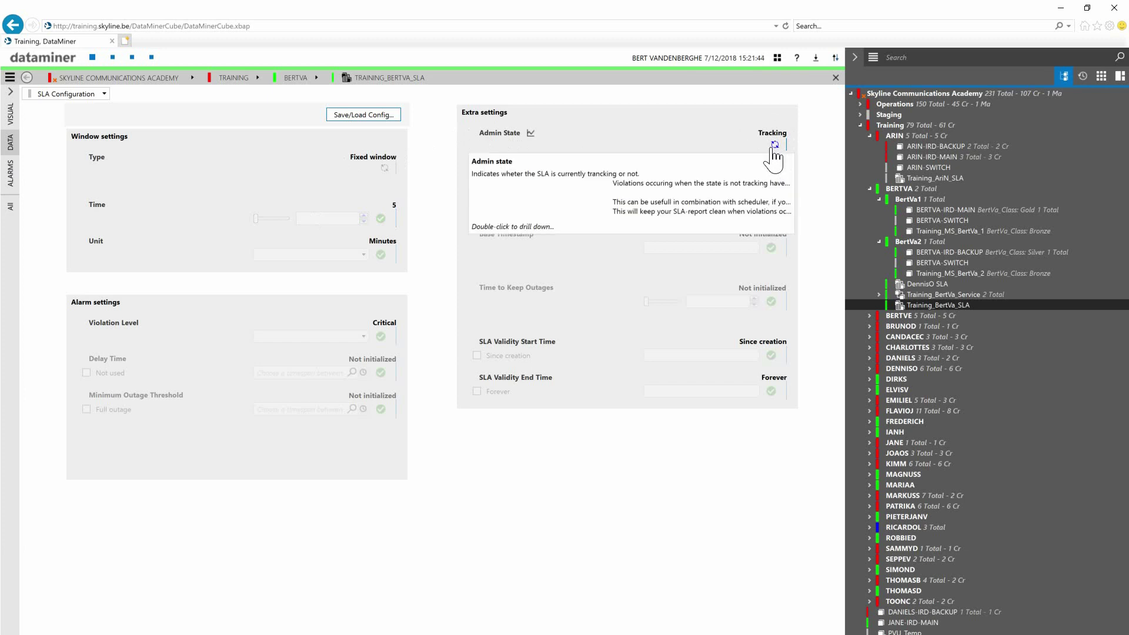
click(72, 94)
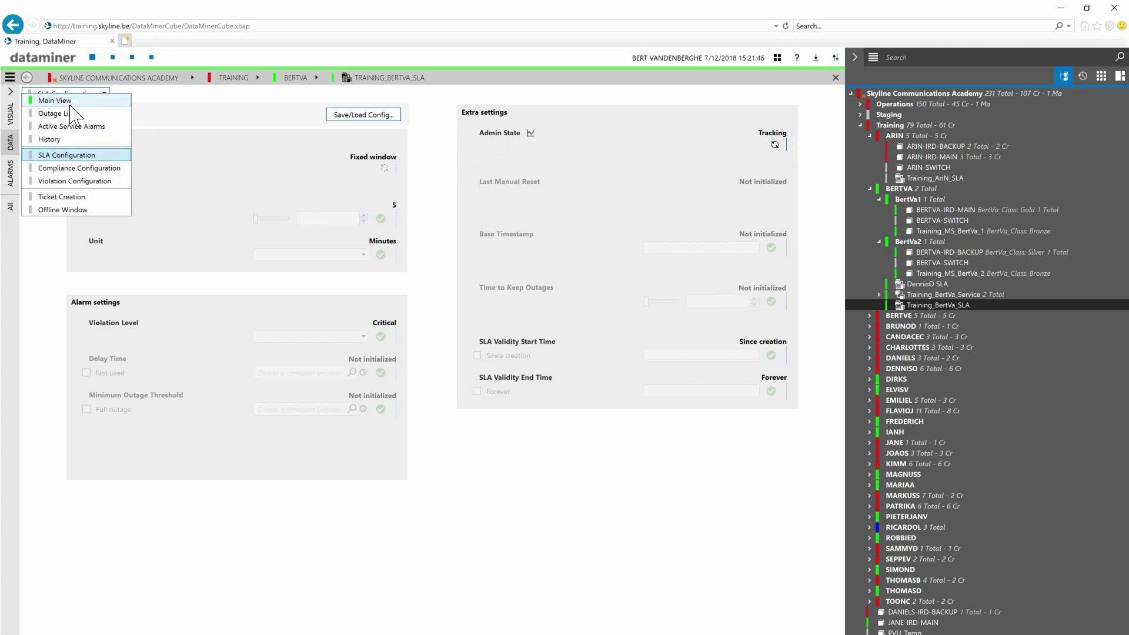
click(54, 100)
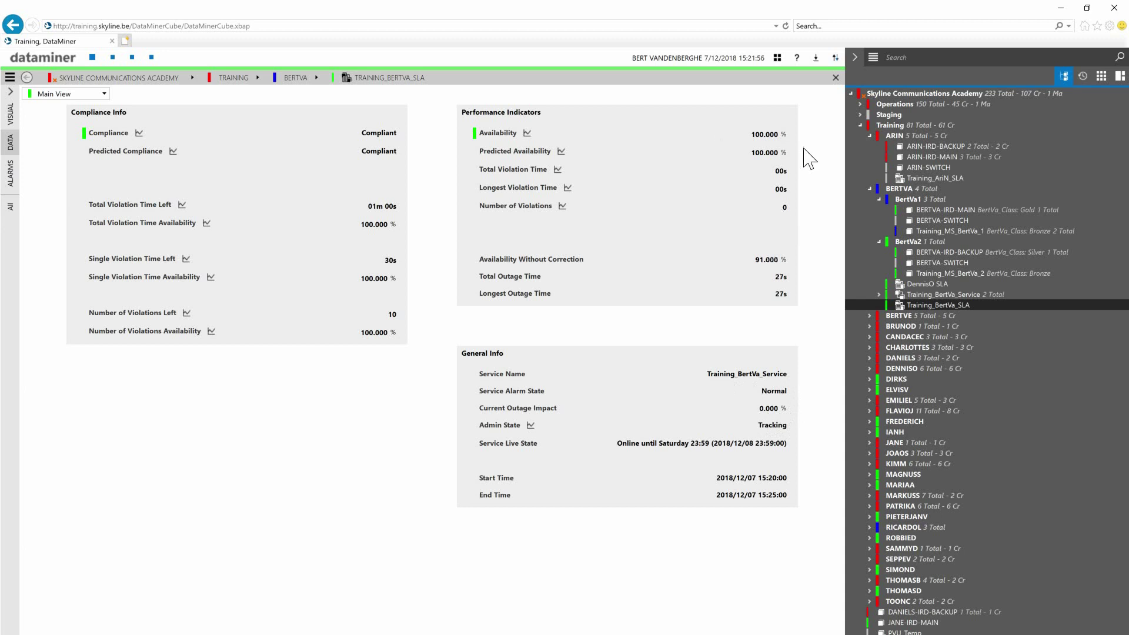
Step: Open Training_BertVa_Service in a new card beside the SLA and display the Audio data of BERTVA-IRD-MAIN
click(943, 291)
right_click(943, 292)
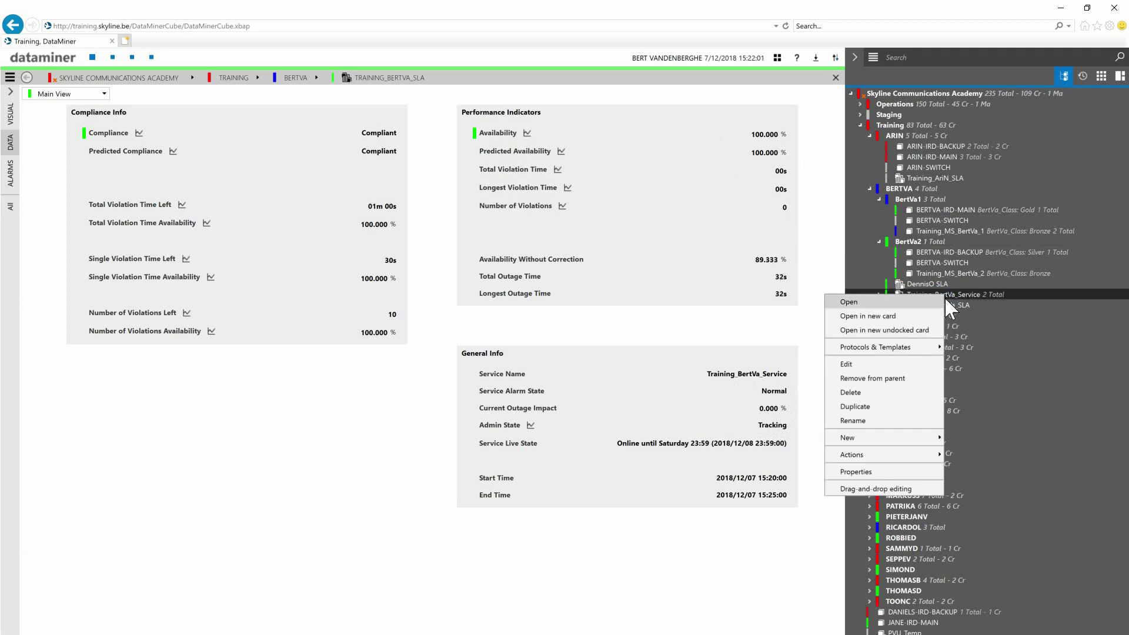
click(909, 317)
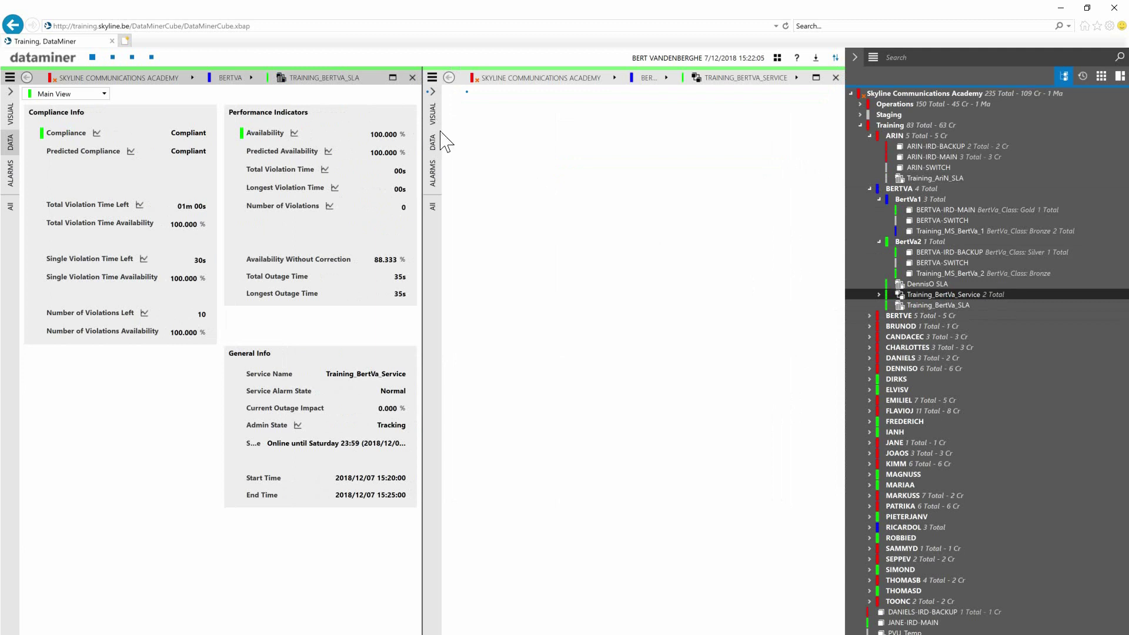
click(433, 141)
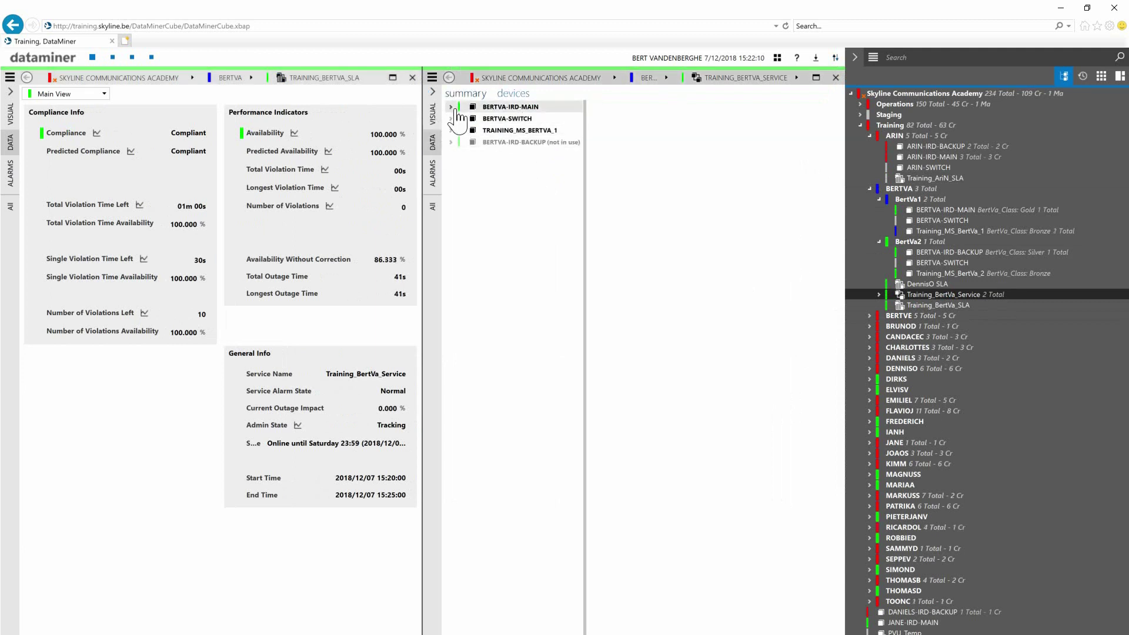
click(450, 106)
click(484, 118)
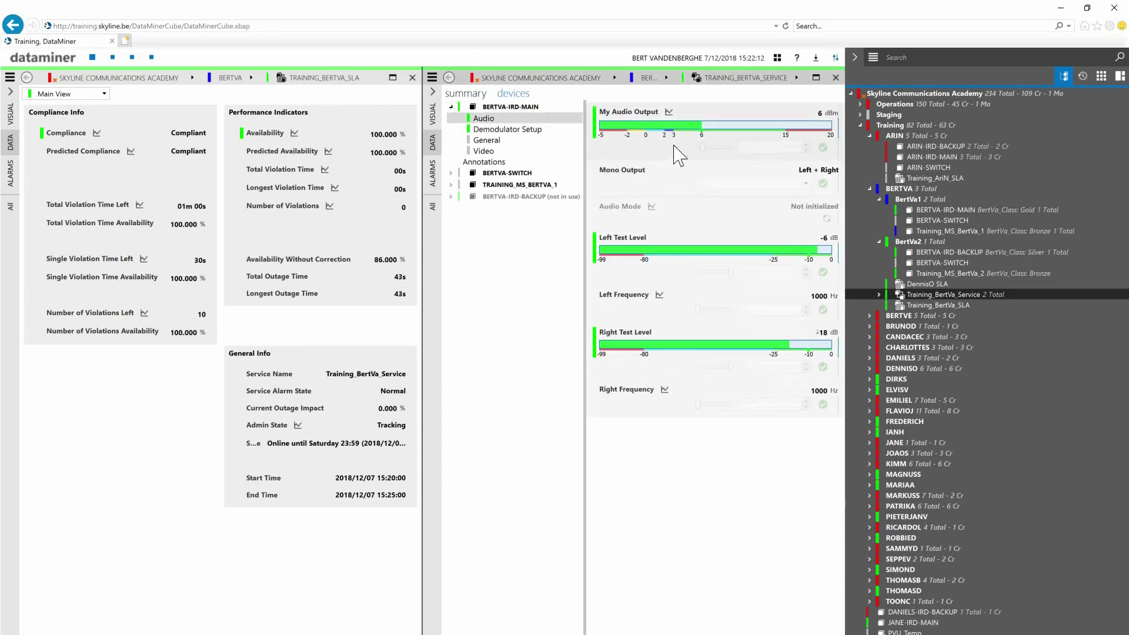
Step: Set My Audio Output of BERTVA-IRD-MAIN to 15 dBm to trigger a violation, and widen the SLA card
click(719, 150)
drag(719, 150, 730, 151)
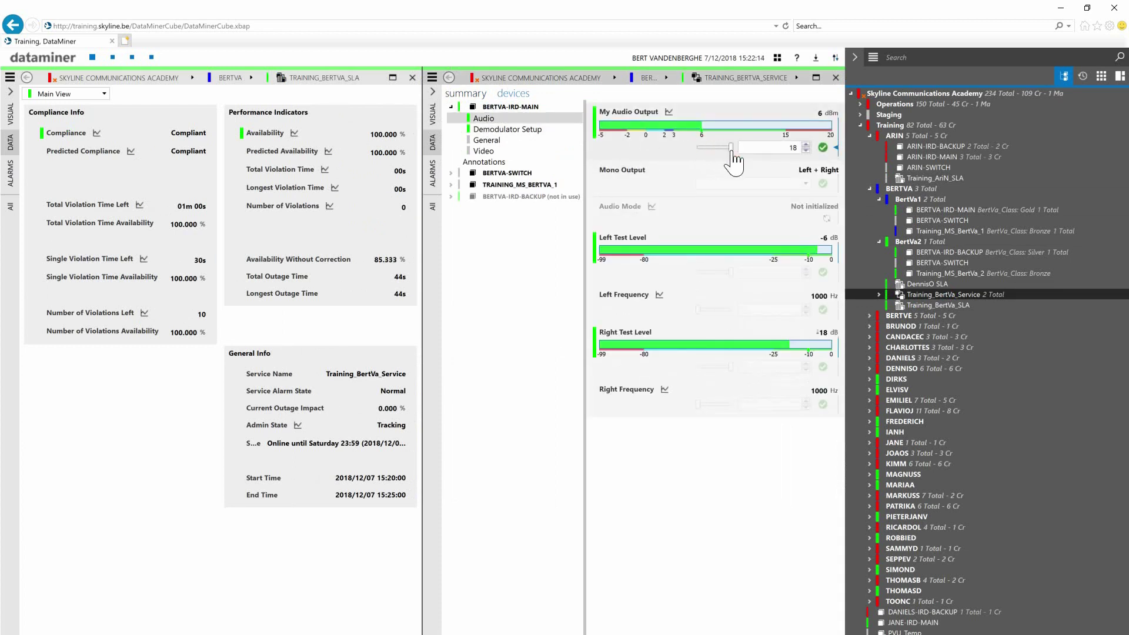
click(806, 151)
click(806, 150)
click(806, 151)
drag(421, 265, 492, 264)
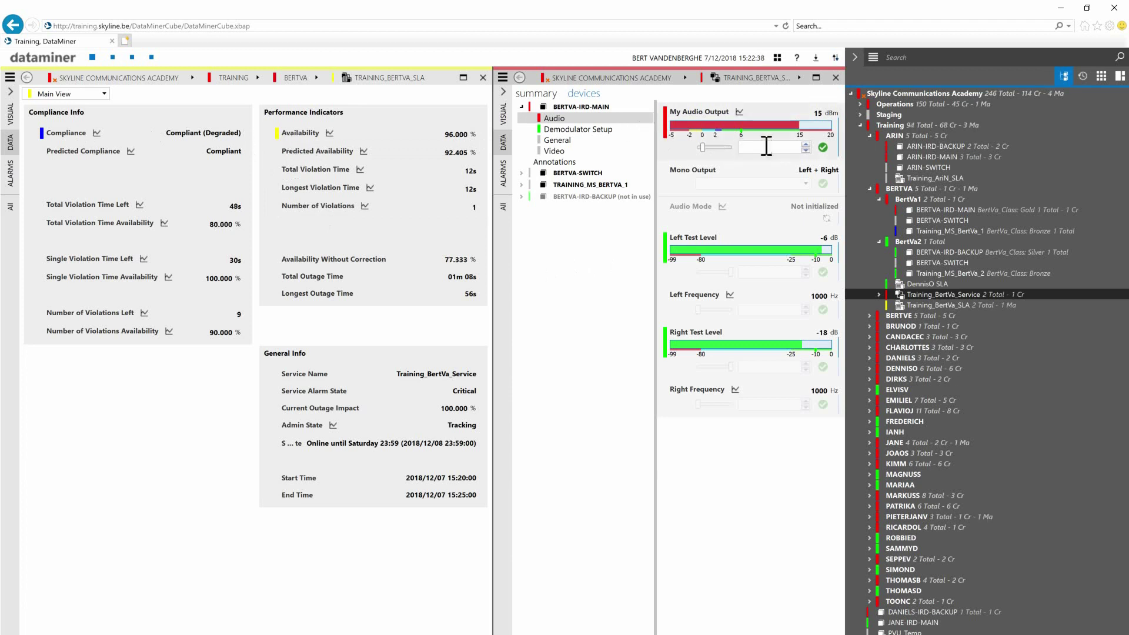
Step: Set My Audio Output to 9 dBm to end the violation
drag(701, 147, 716, 147)
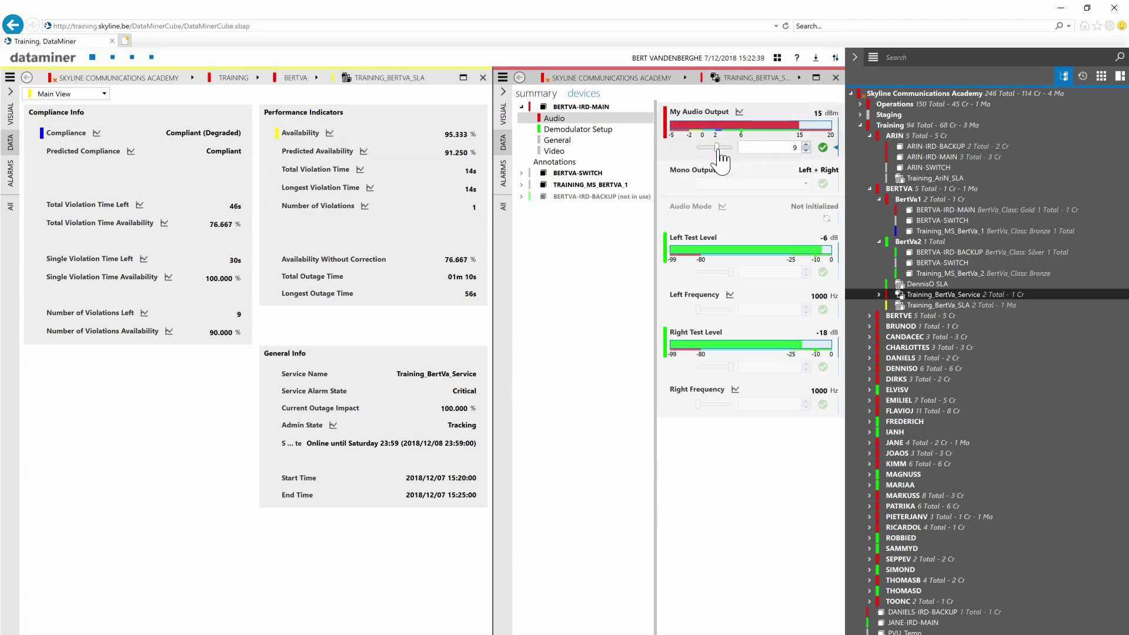
click(823, 147)
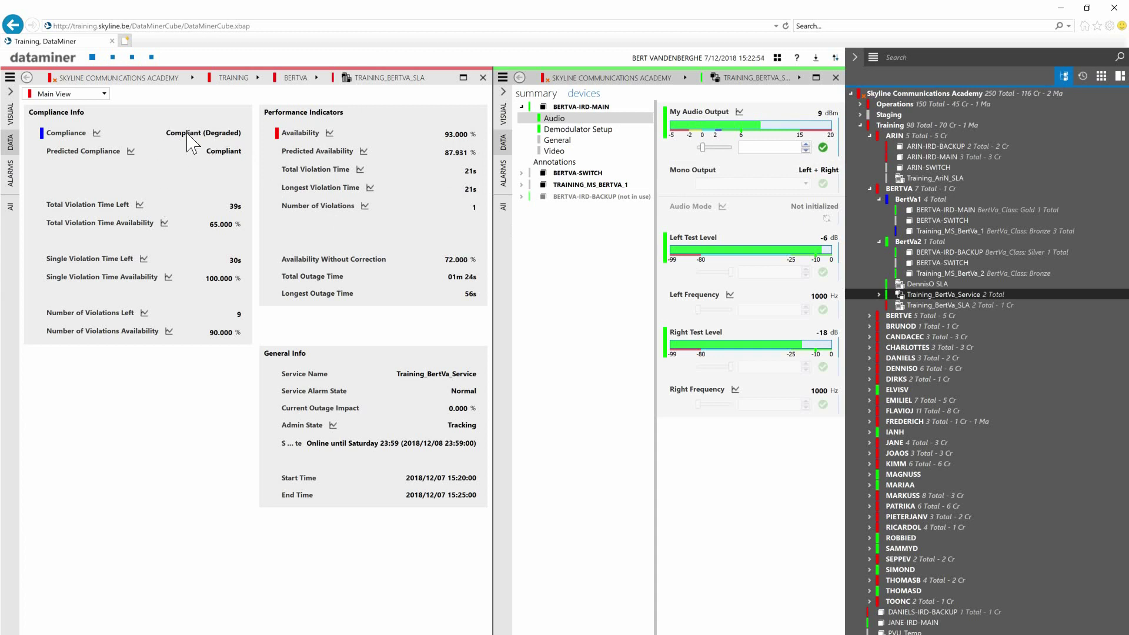
mouse_move(206, 144)
mouse_move(336, 159)
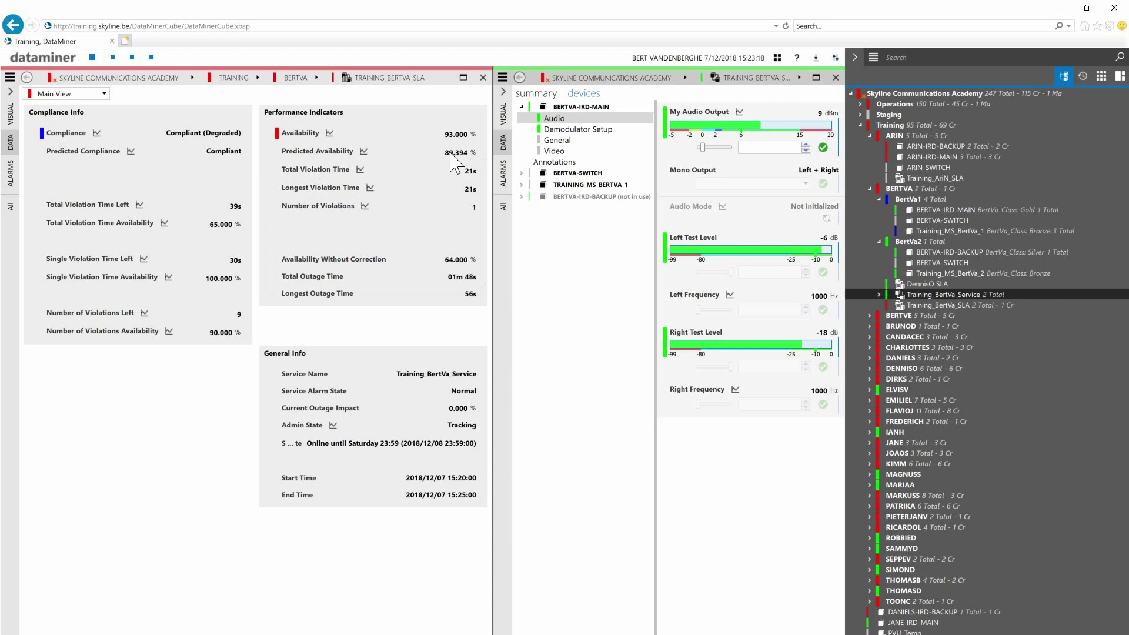
mouse_move(448, 158)
Step: Trigger a second violation by setting My Audio Output to 18 dBm, and end it by setting the output to 9 dBm
drag(703, 147, 730, 150)
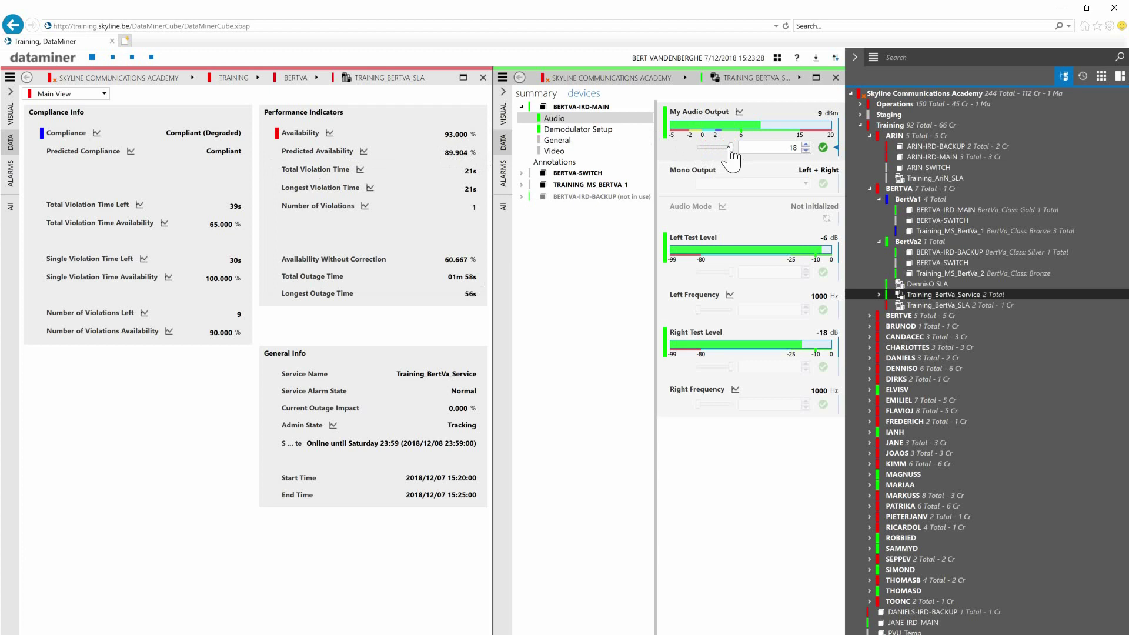
click(822, 147)
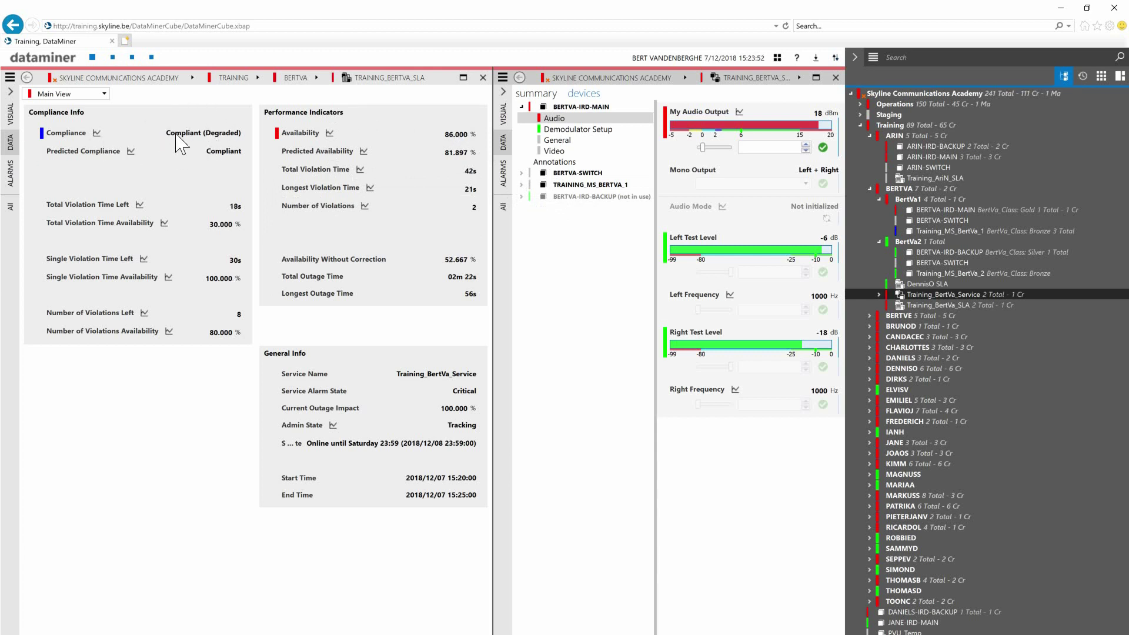
mouse_move(176, 135)
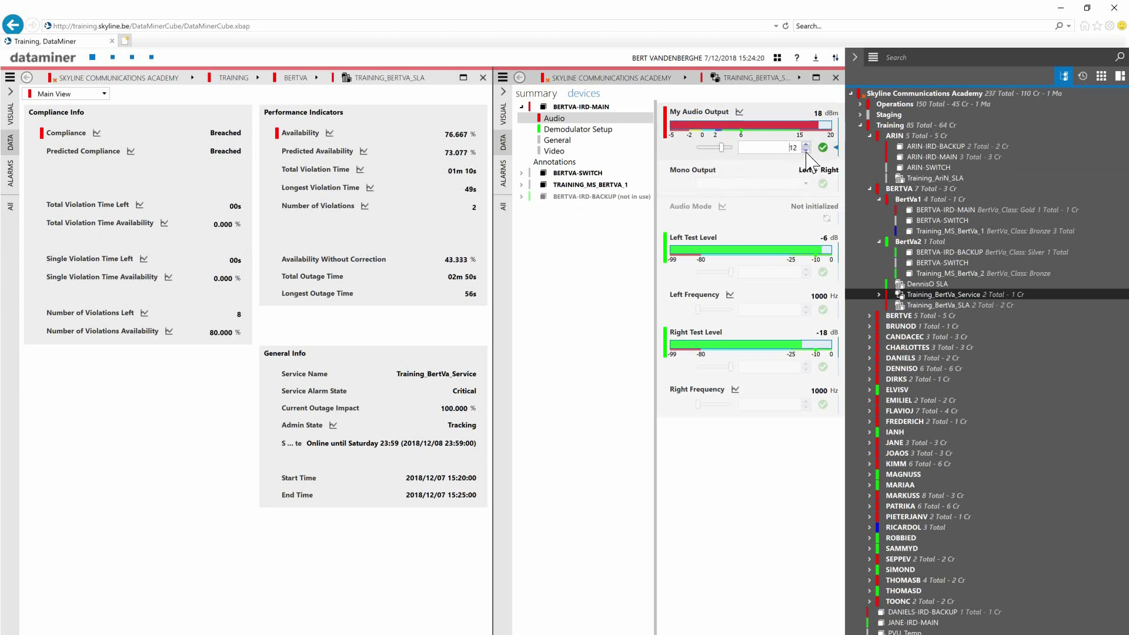
click(824, 148)
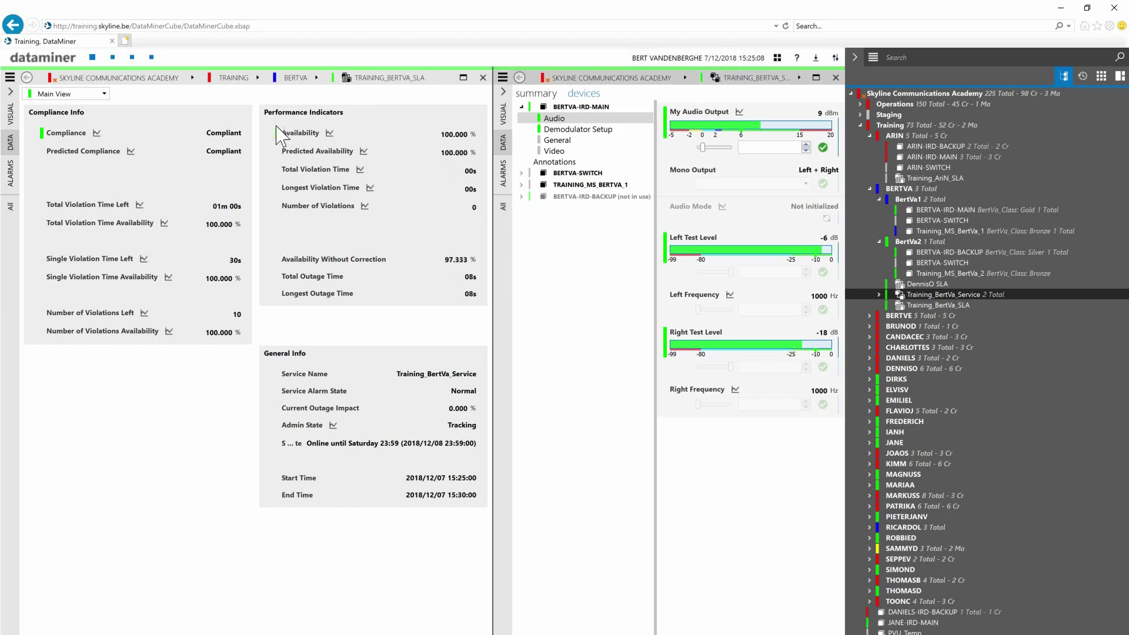
Step: Set My Audio Output to 18 dBm to cause a violation in the new SLA window
click(703, 148)
drag(703, 148, 727, 147)
click(806, 147)
click(822, 147)
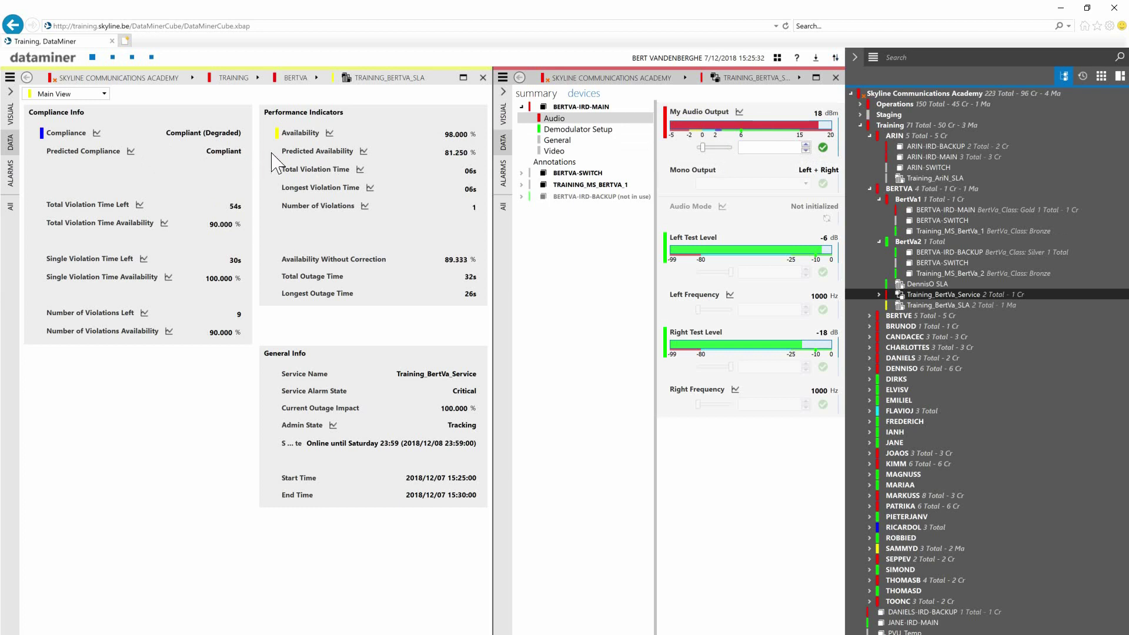
Step: End the violation in the current window by setting My Audio Output to 9 dBm
click(806, 151)
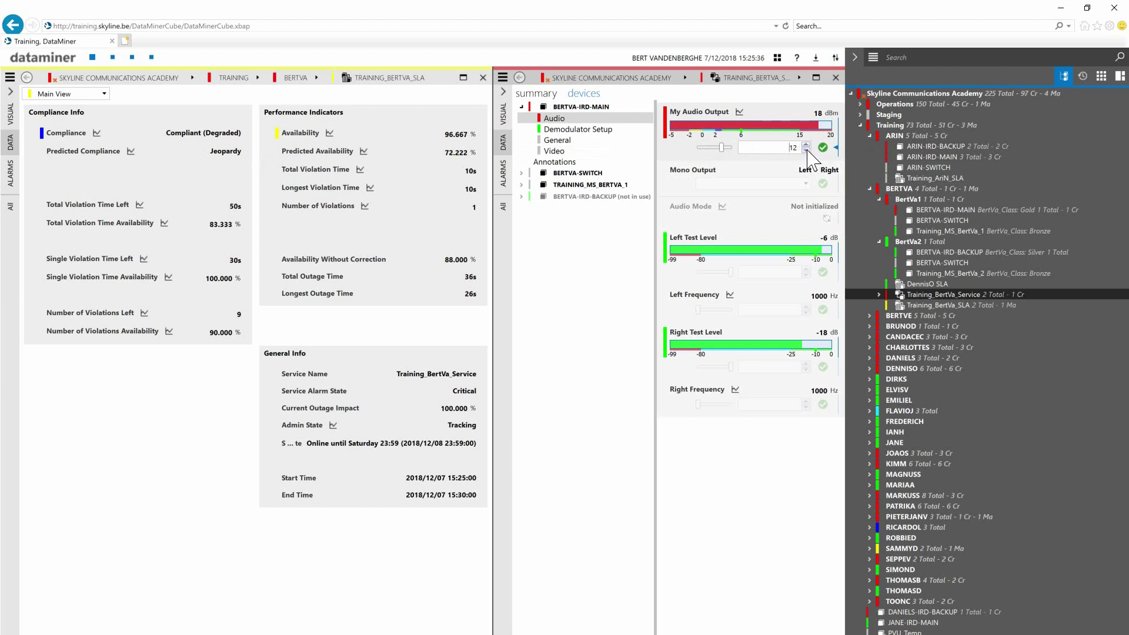
click(806, 150)
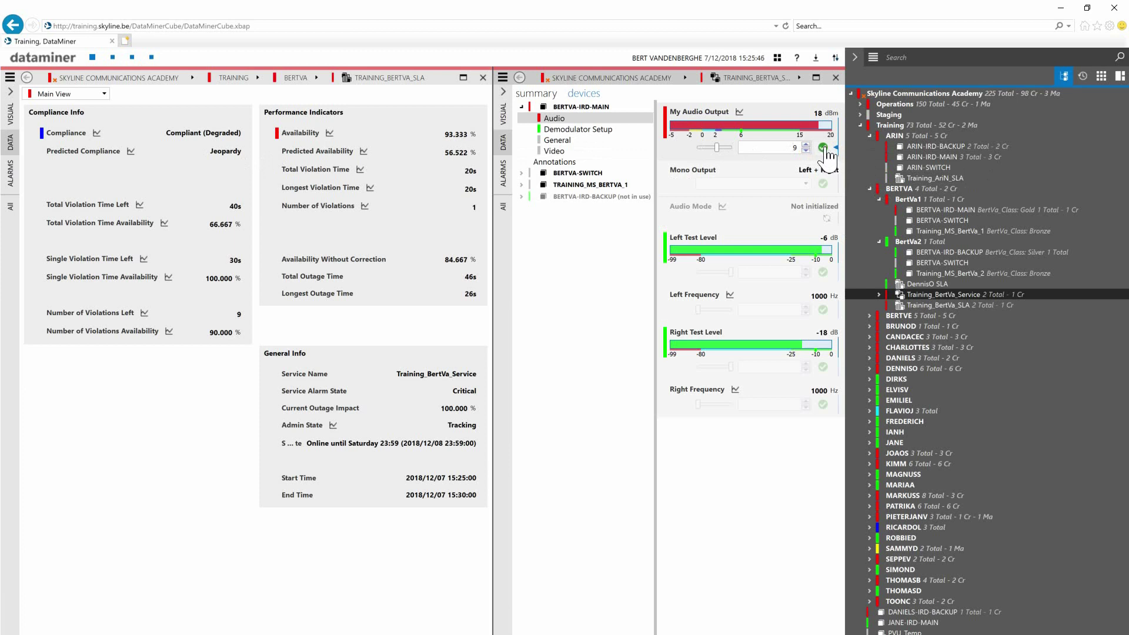
click(825, 149)
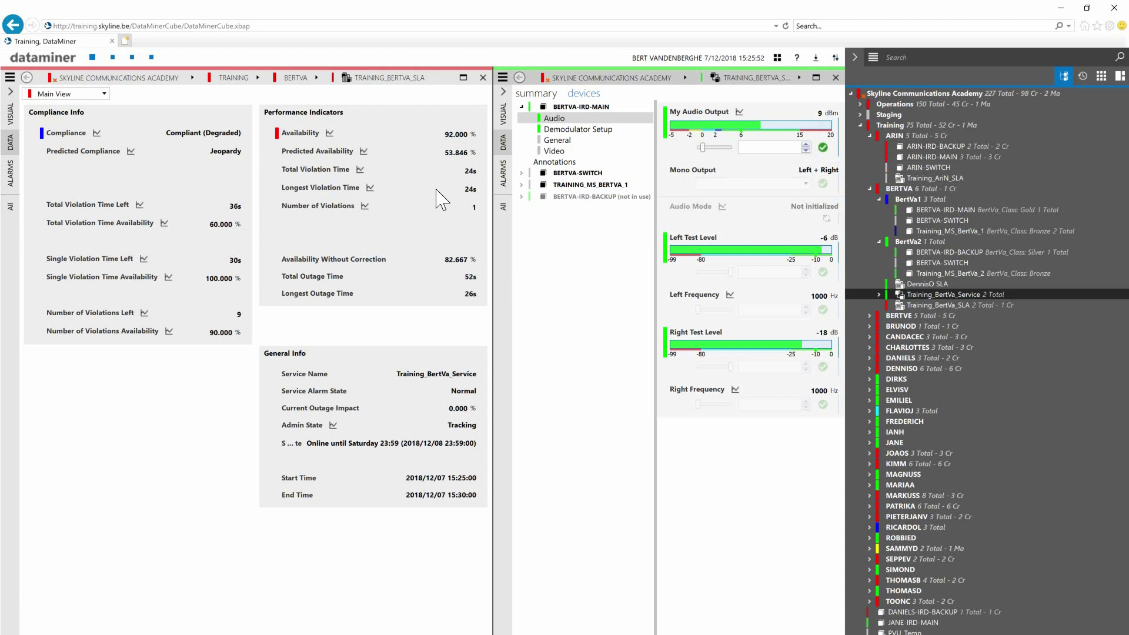
Step: Display the Outage List of Training_BertVa_SLA and maximize the SLA card
click(61, 96)
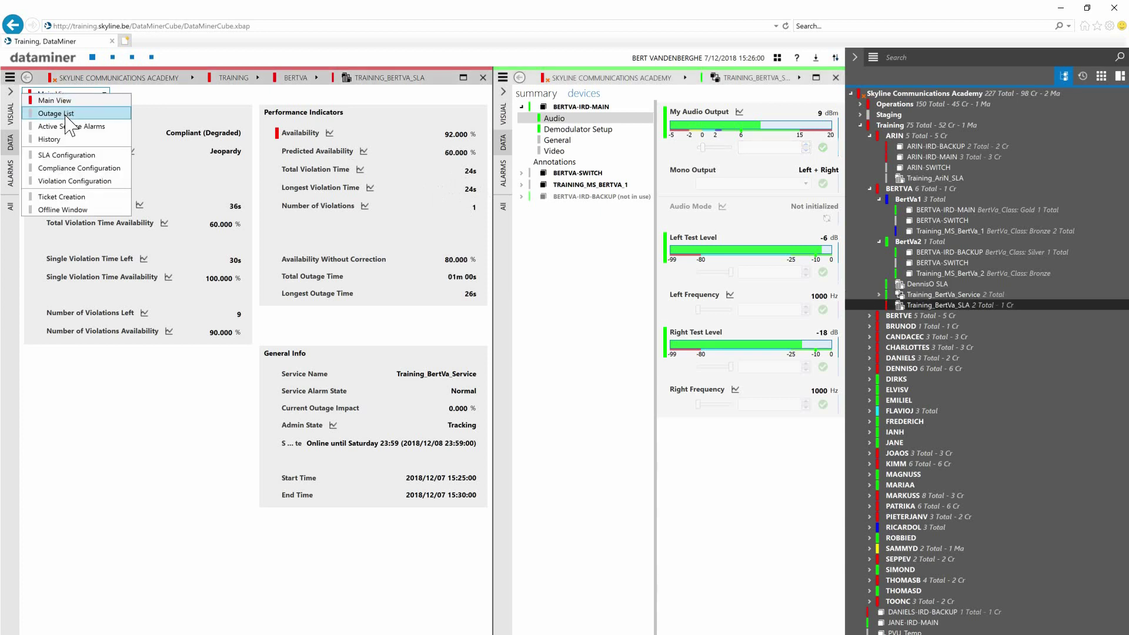
click(65, 114)
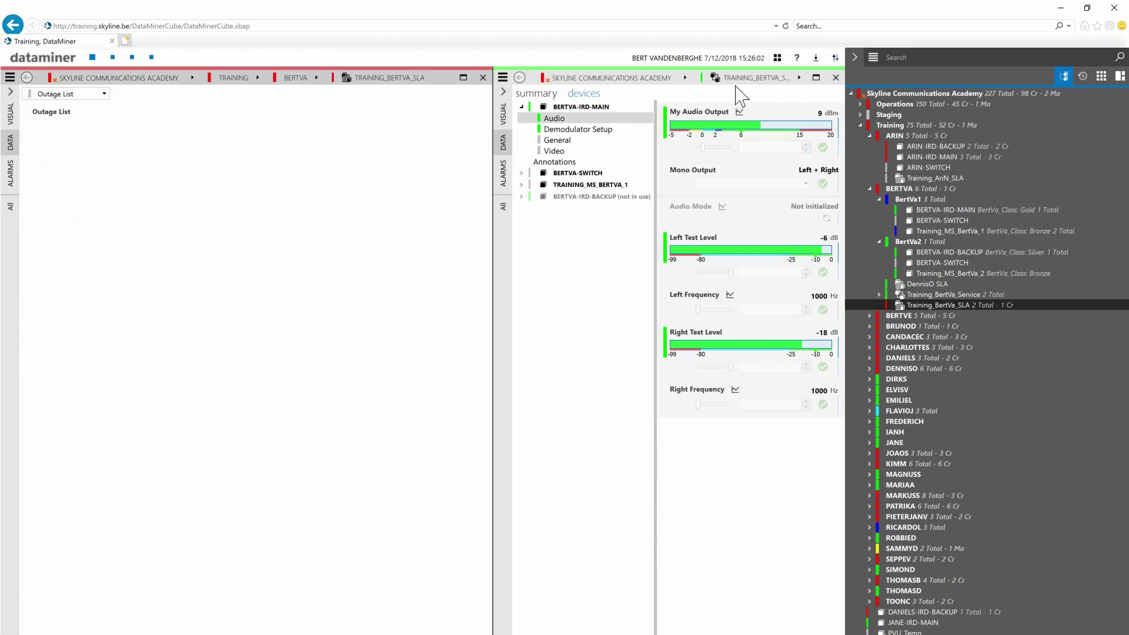
click(462, 77)
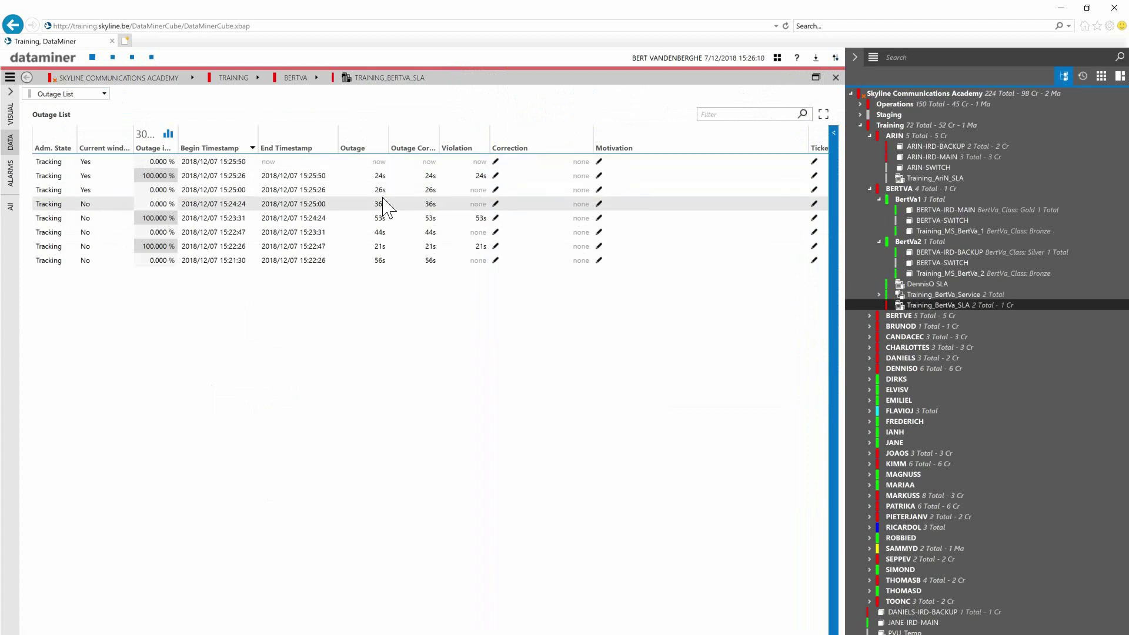
Step: Review the compliance and performance figures in the SLA's Main View and return to the Outage List
click(83, 95)
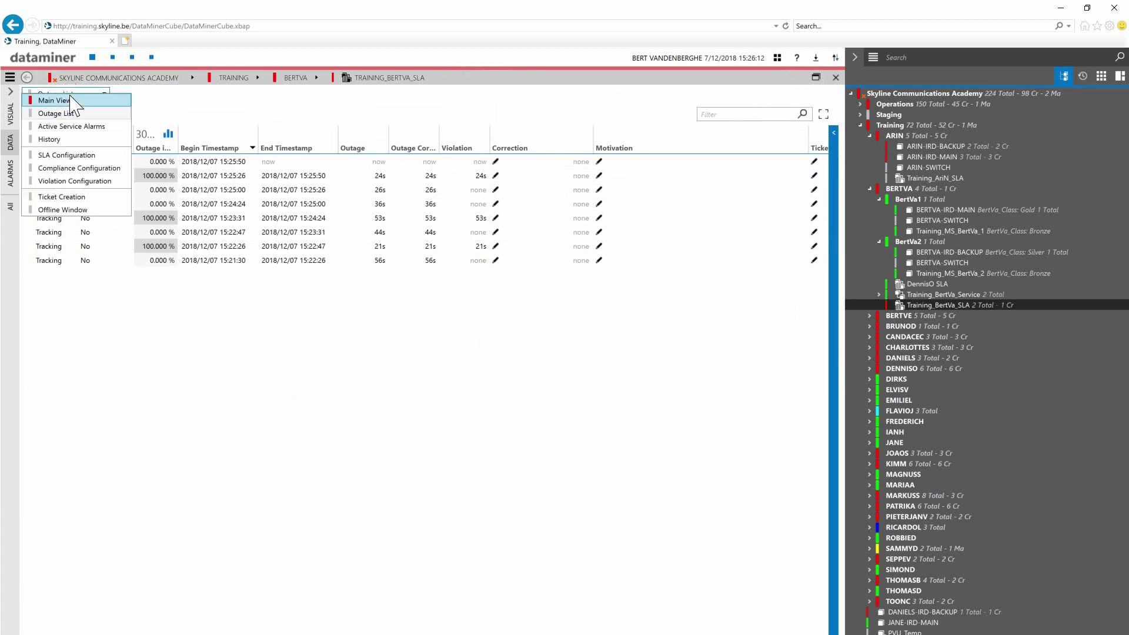
click(67, 97)
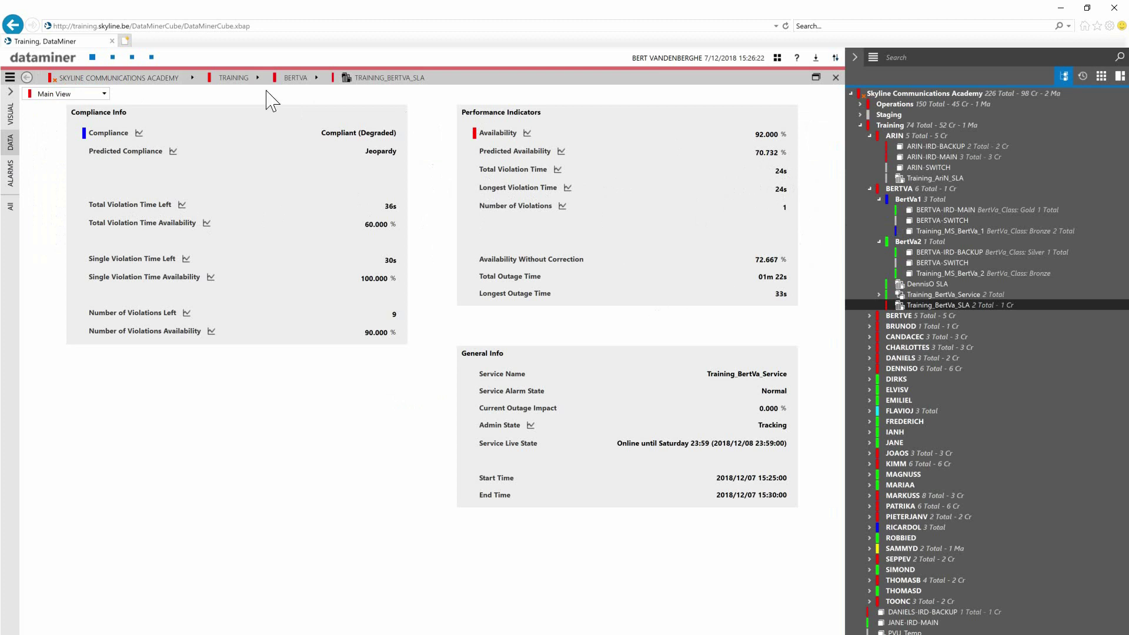
click(69, 94)
click(59, 113)
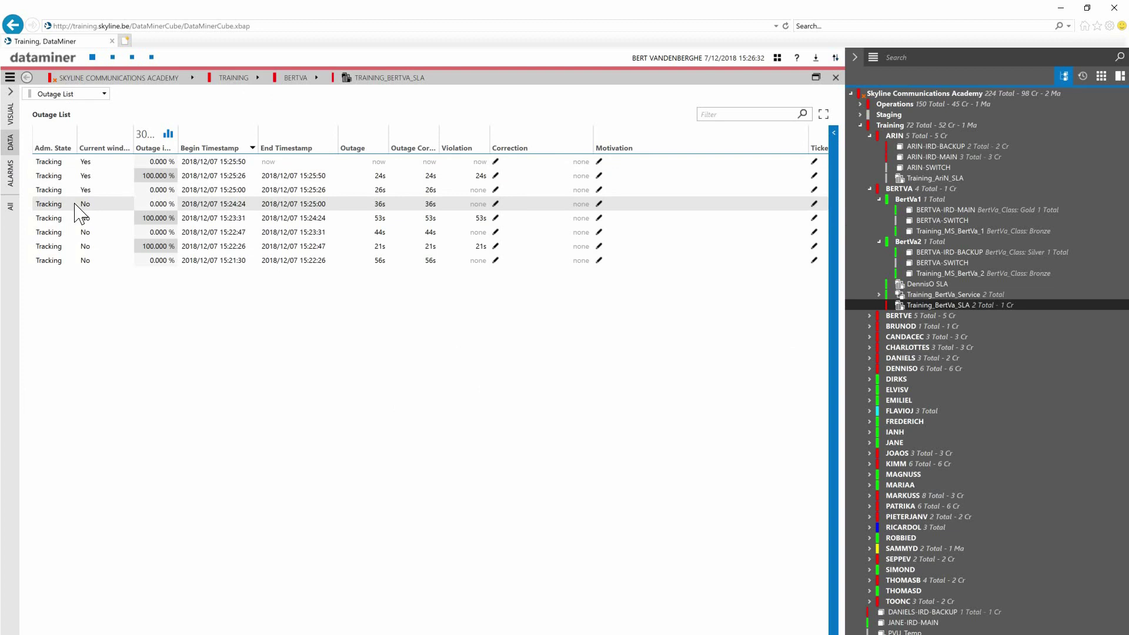
click(63, 92)
click(169, 107)
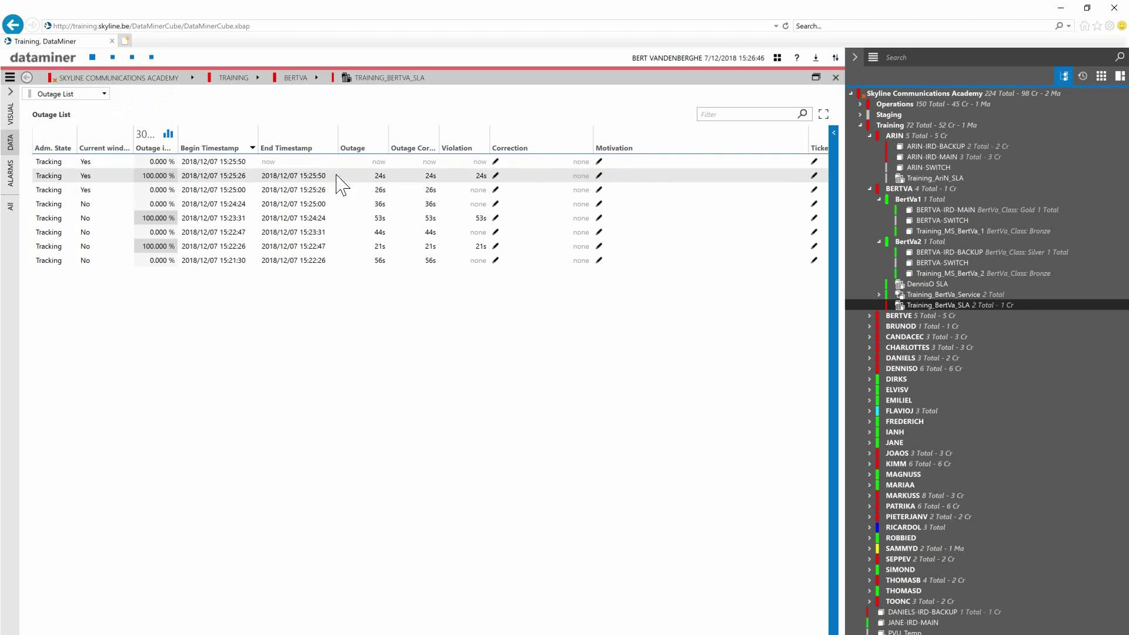
Step: Set the Correction of the outage that began at 15:25:26 to 10 Seconds
click(262, 171)
click(496, 176)
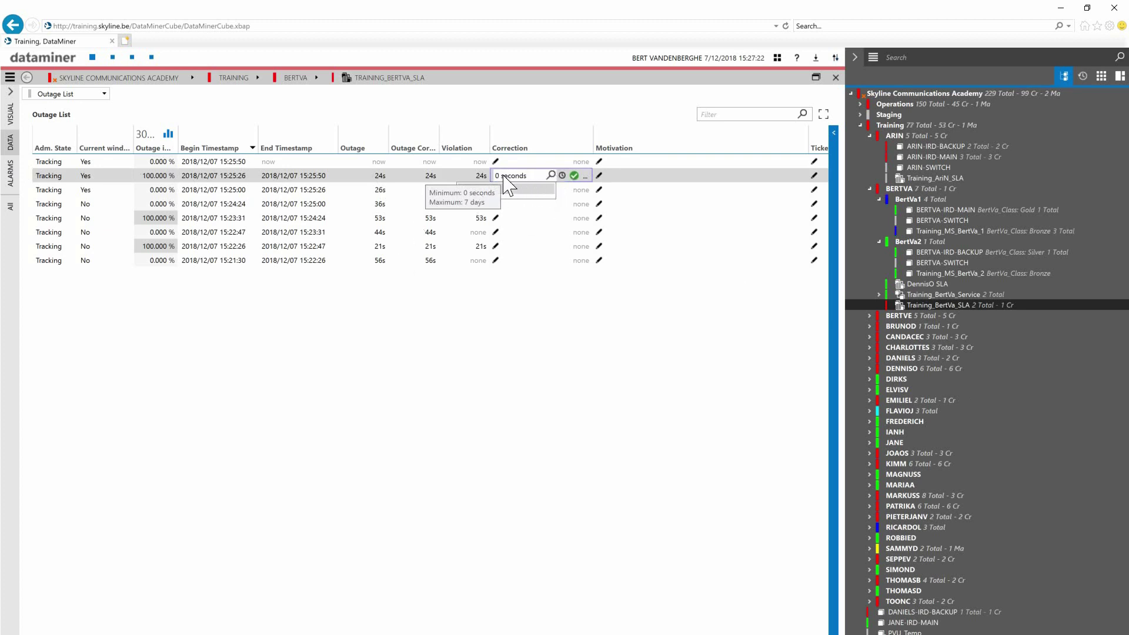
click(537, 173)
drag(537, 174, 452, 165)
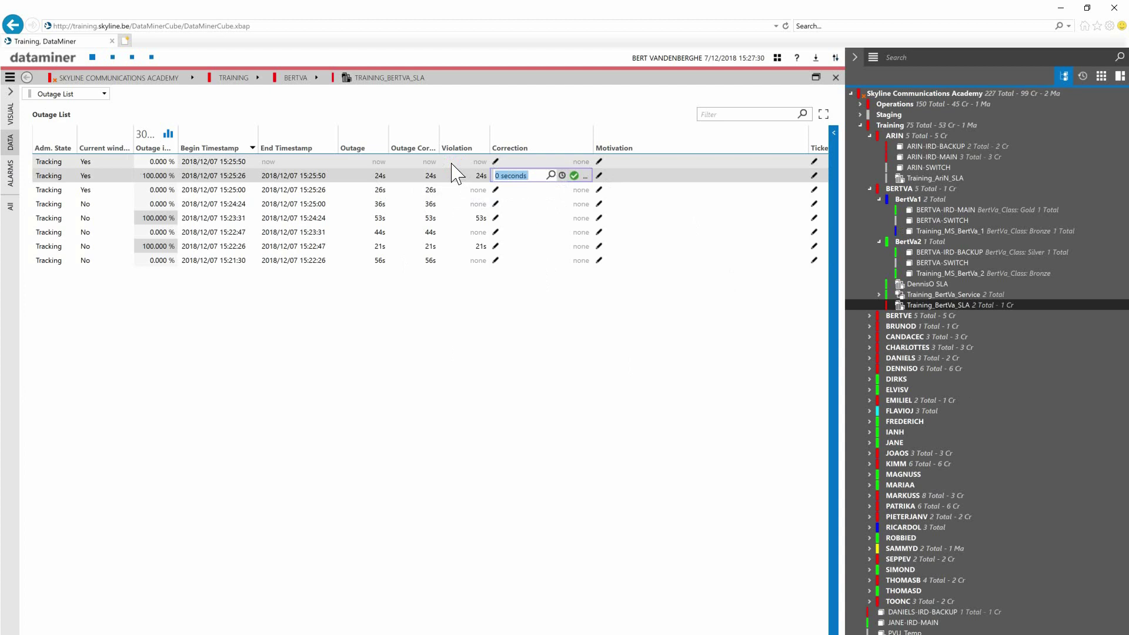
text(10)
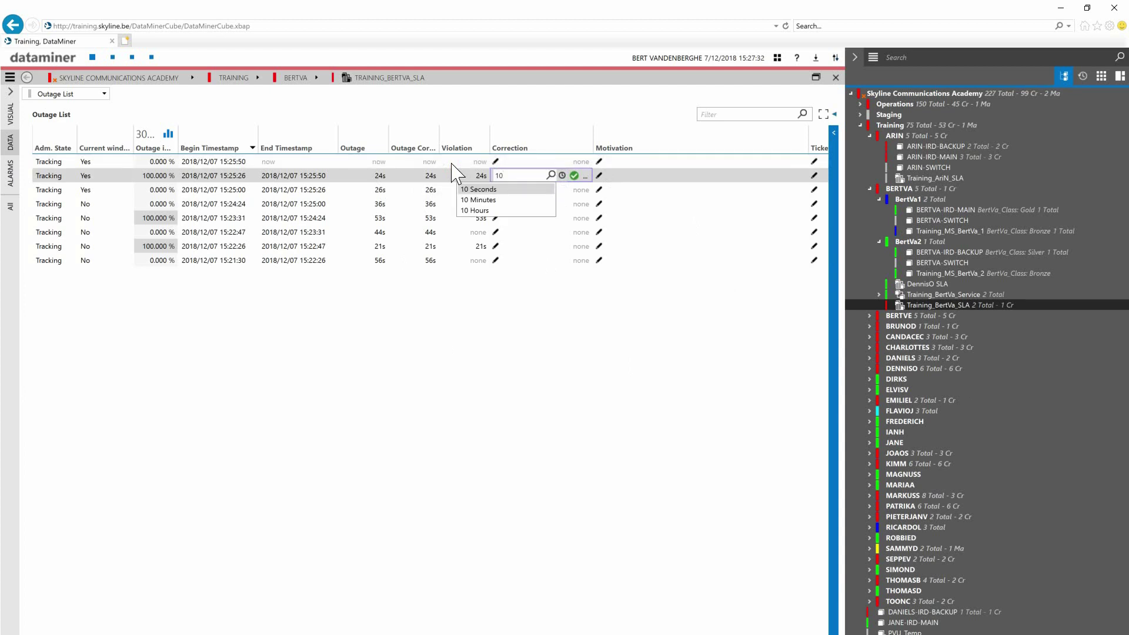
click(495, 189)
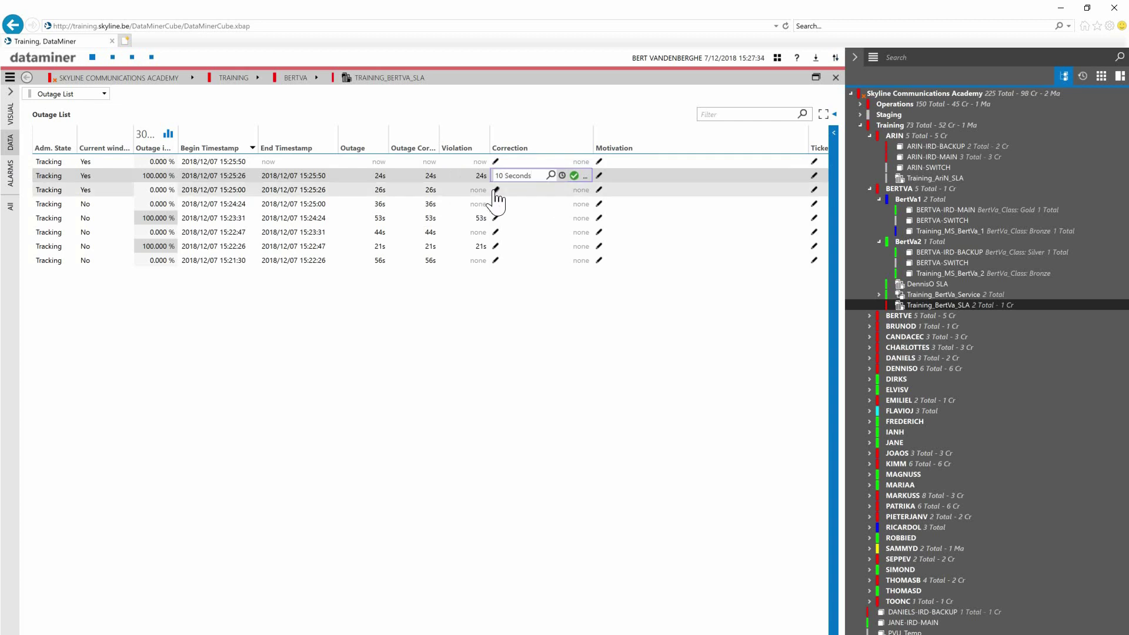
click(574, 175)
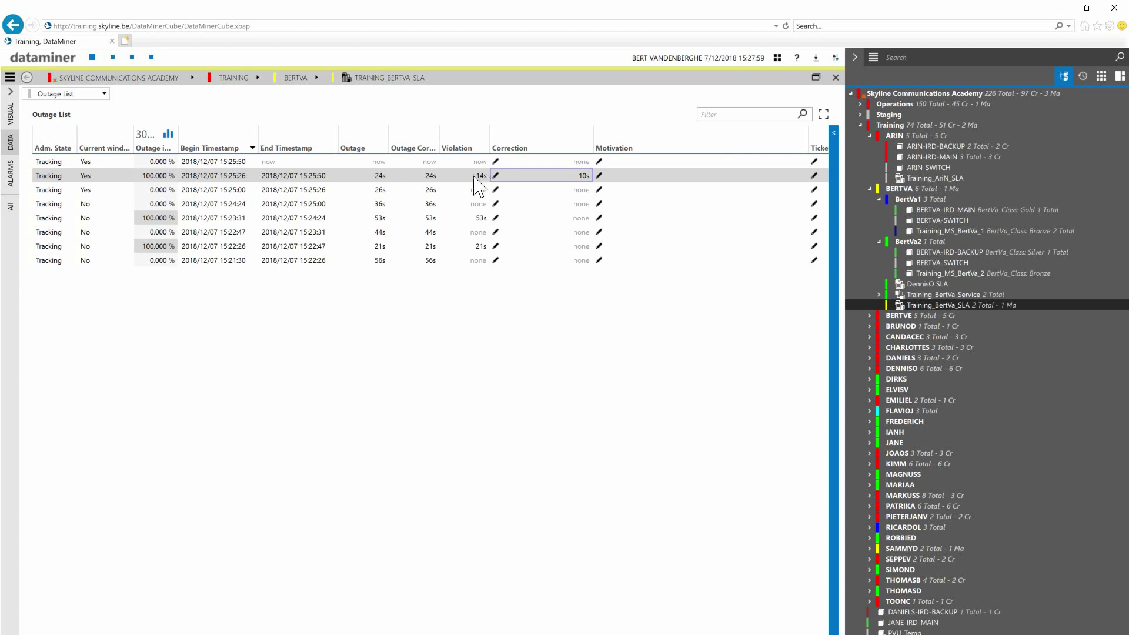
Step: Change the Correction of the outage that began at 15:25:26 to All so that it covers the entire outage
click(495, 175)
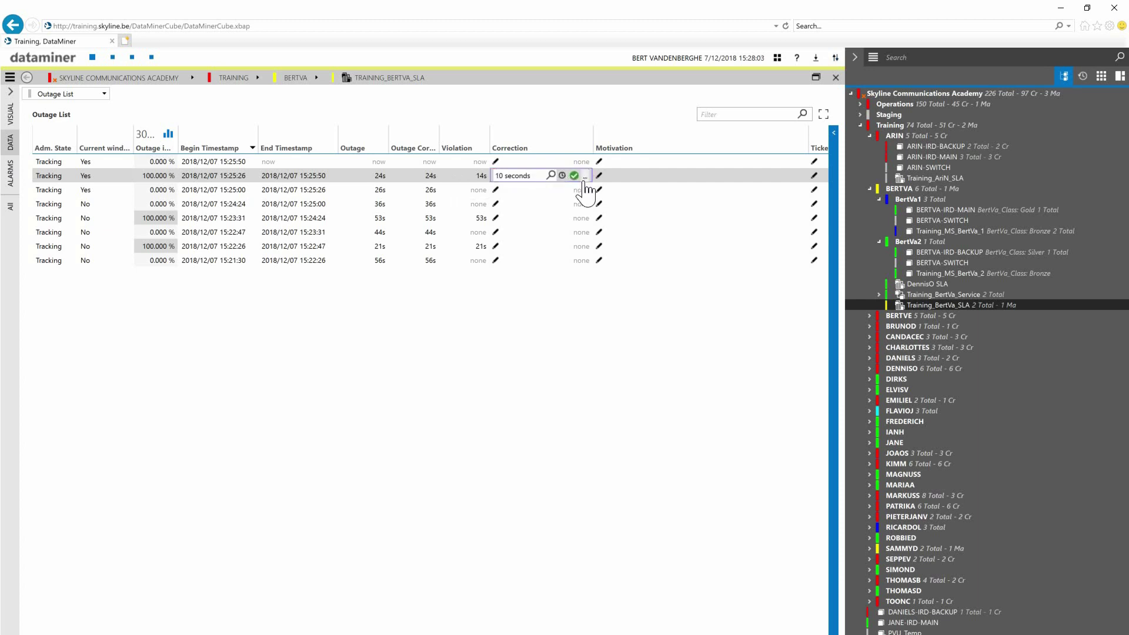
click(585, 179)
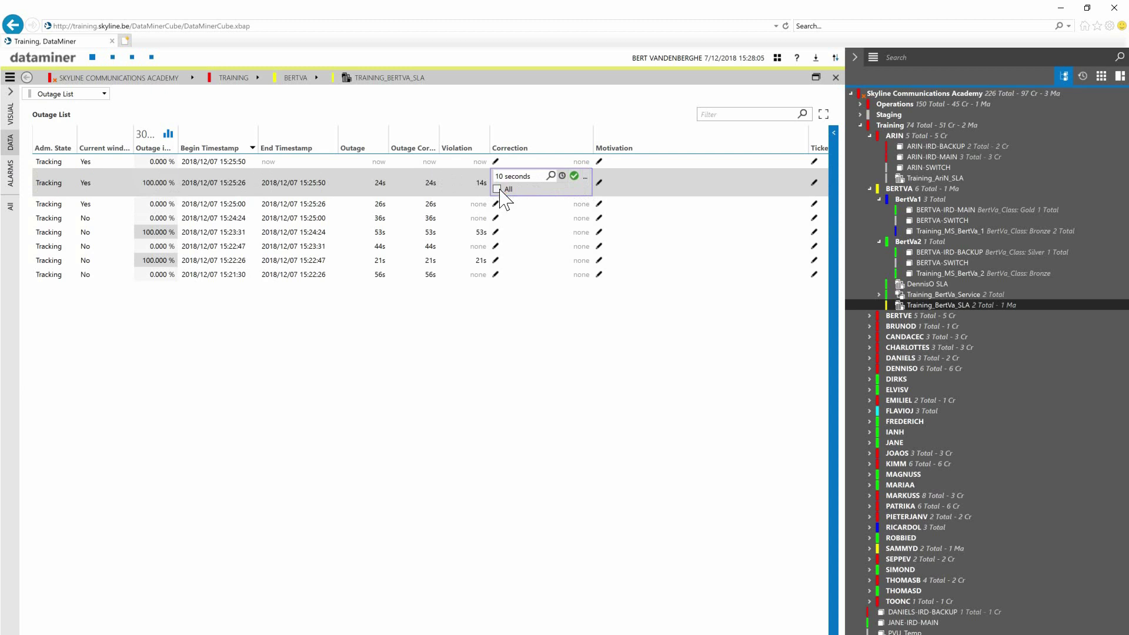
click(574, 175)
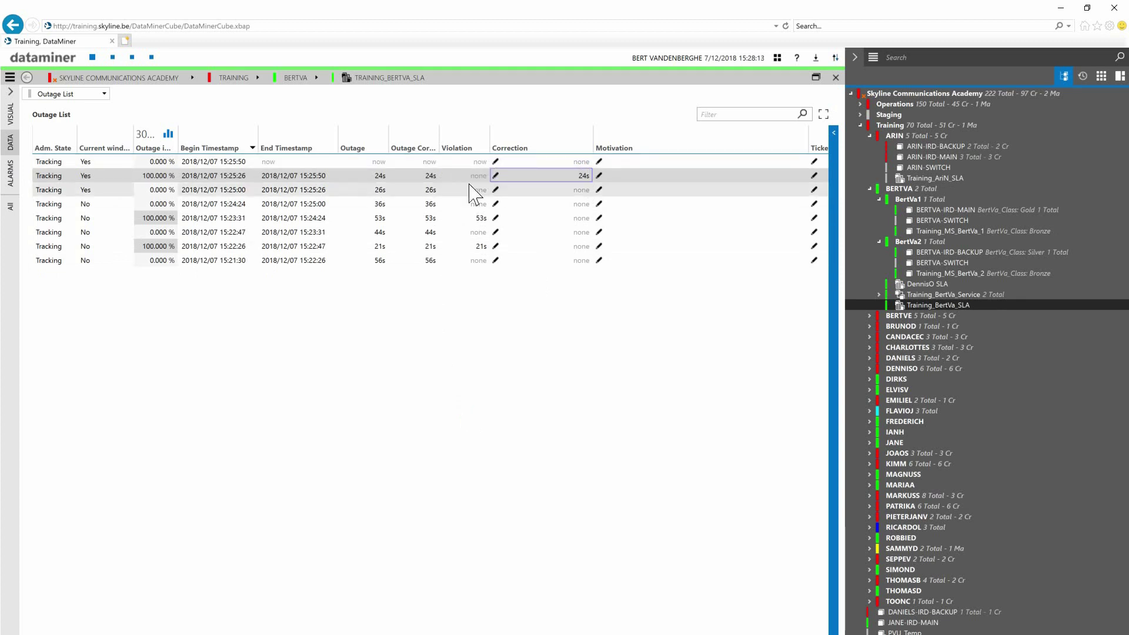
Step: Open the SLA's Main View and review the compliance and performance figures after the full outage correction
click(59, 94)
click(55, 107)
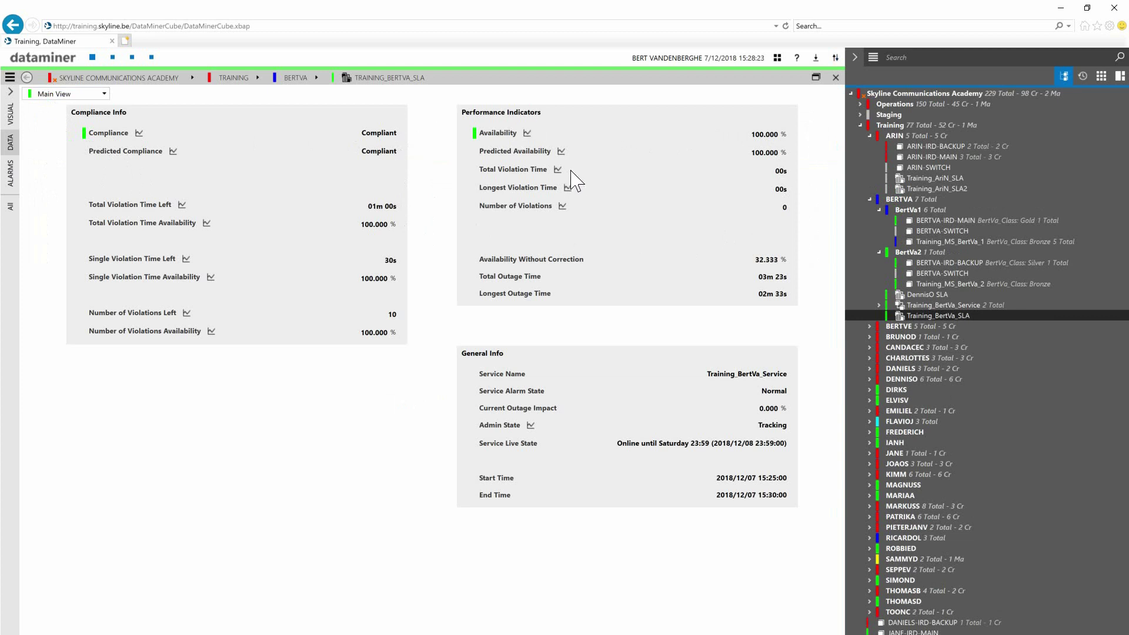
mouse_move(578, 171)
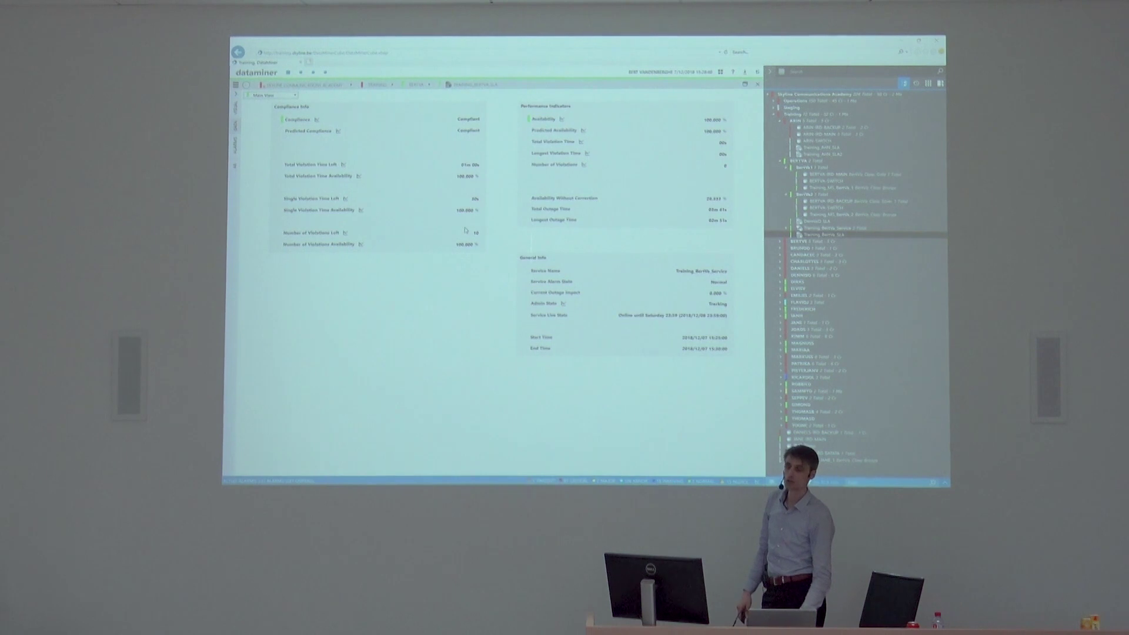
key(alt+Tab)
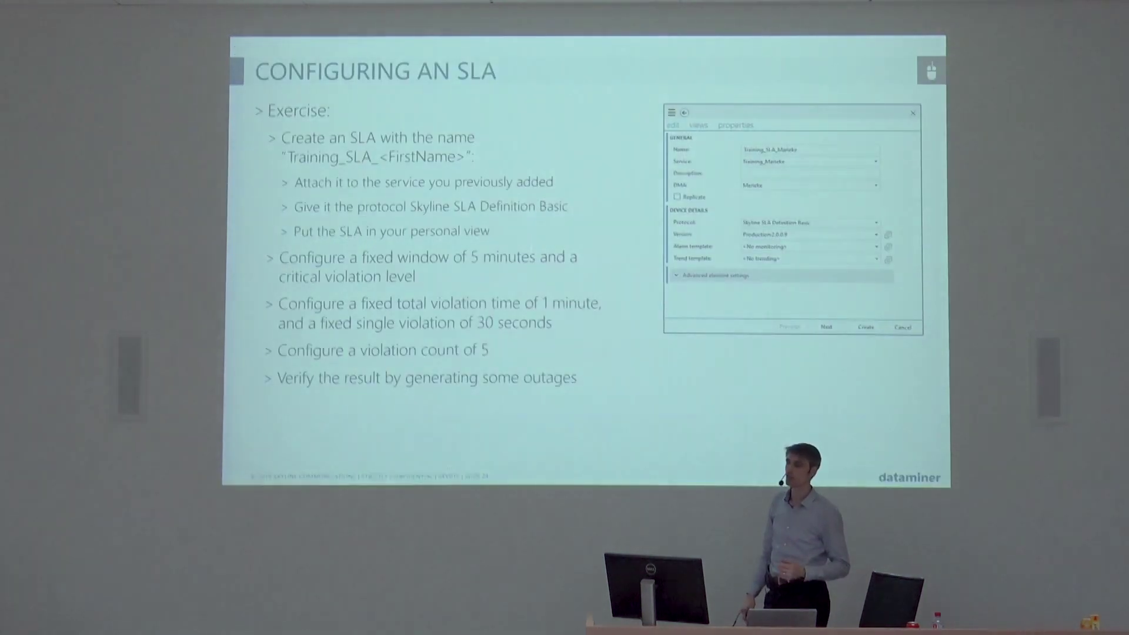
key(Right)
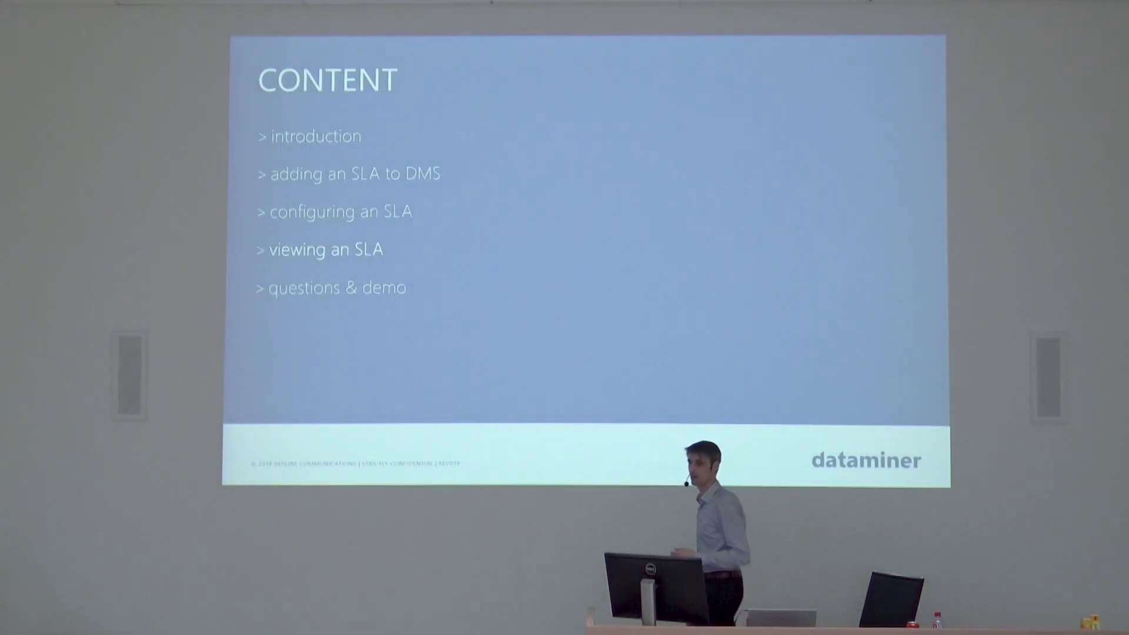
key(Right)
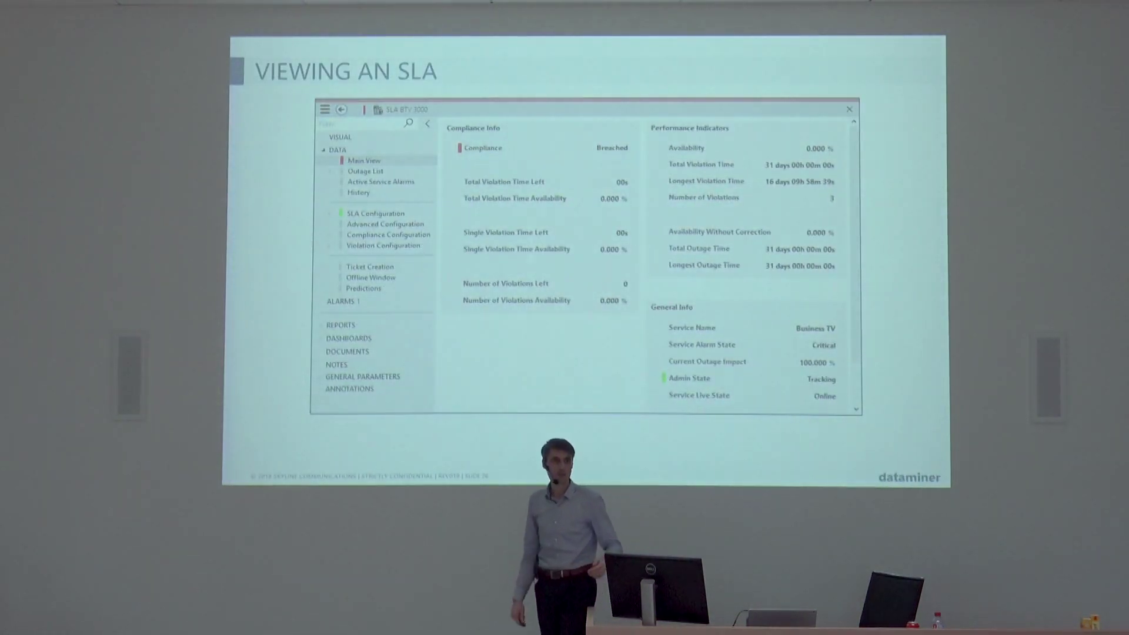